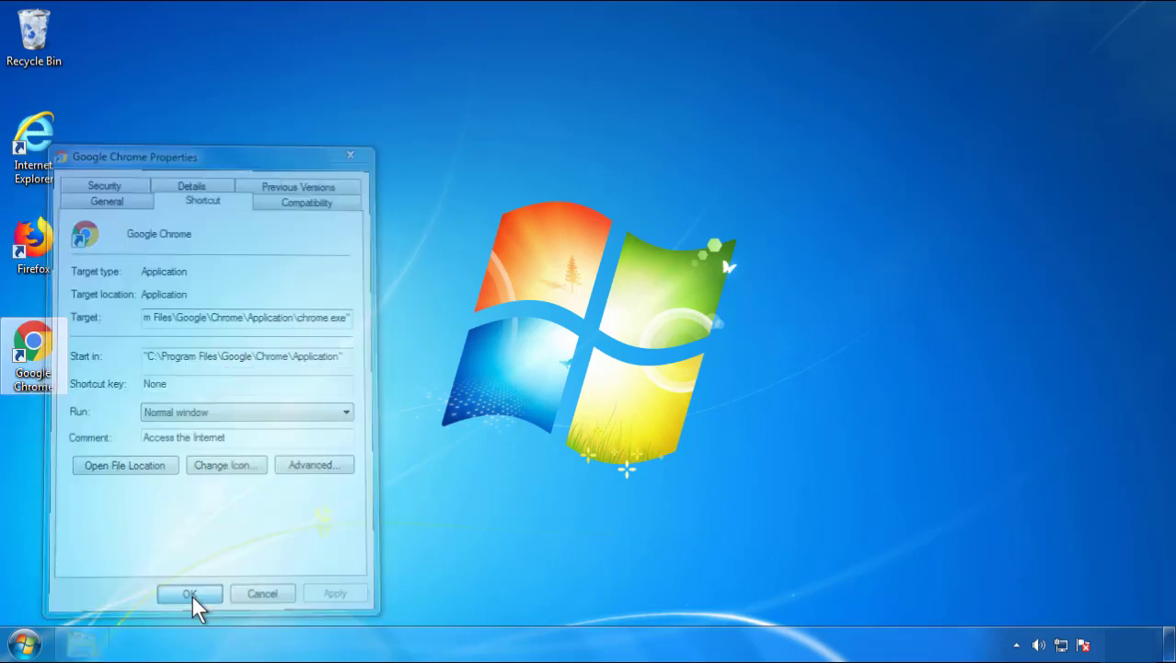
- Close the Google Chrome shortcut's Properties dialog and bring up the Start menu
click(25, 644)
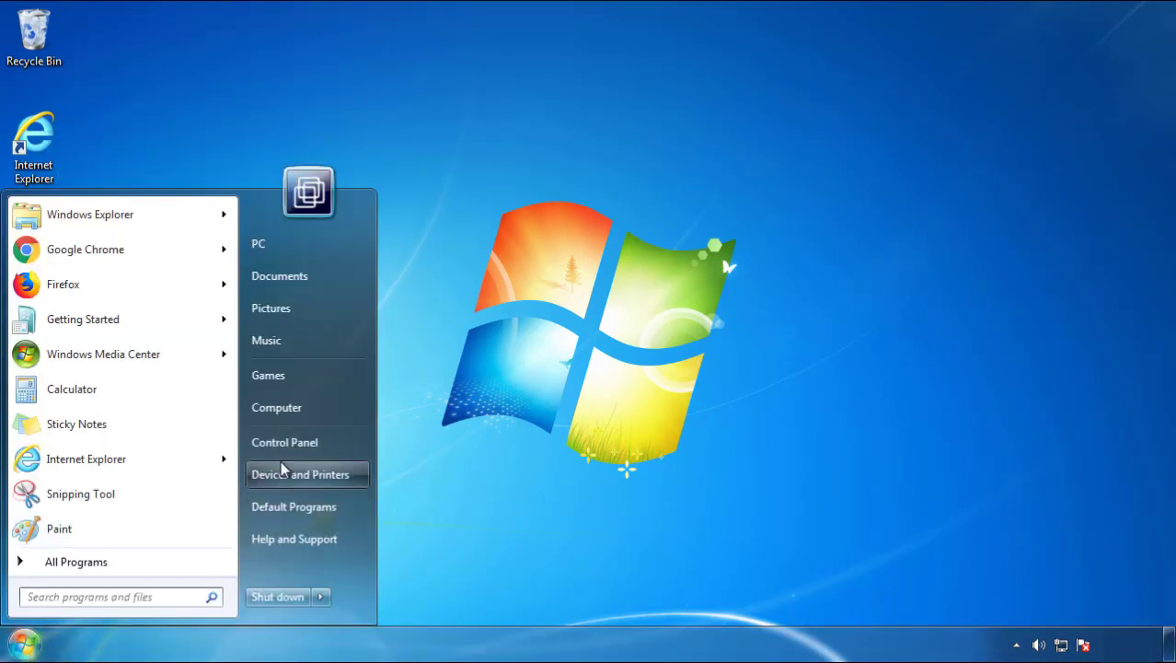
- Open Control Panel's installed programs list, sorted with the most recently installed first
click(296, 441)
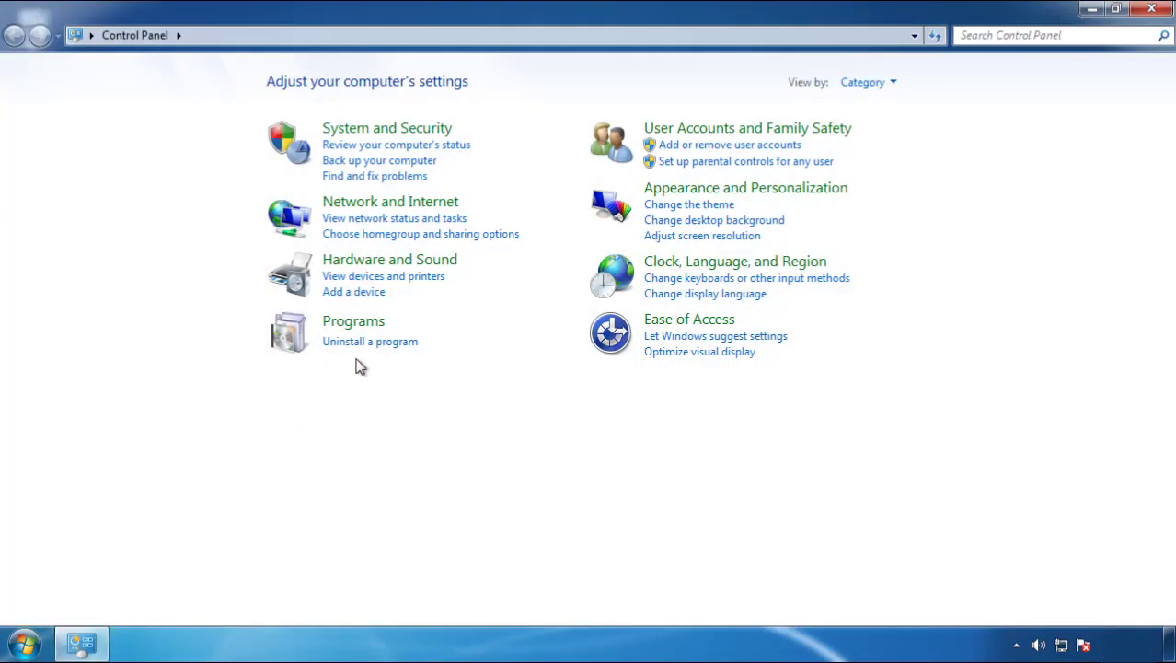
click(366, 343)
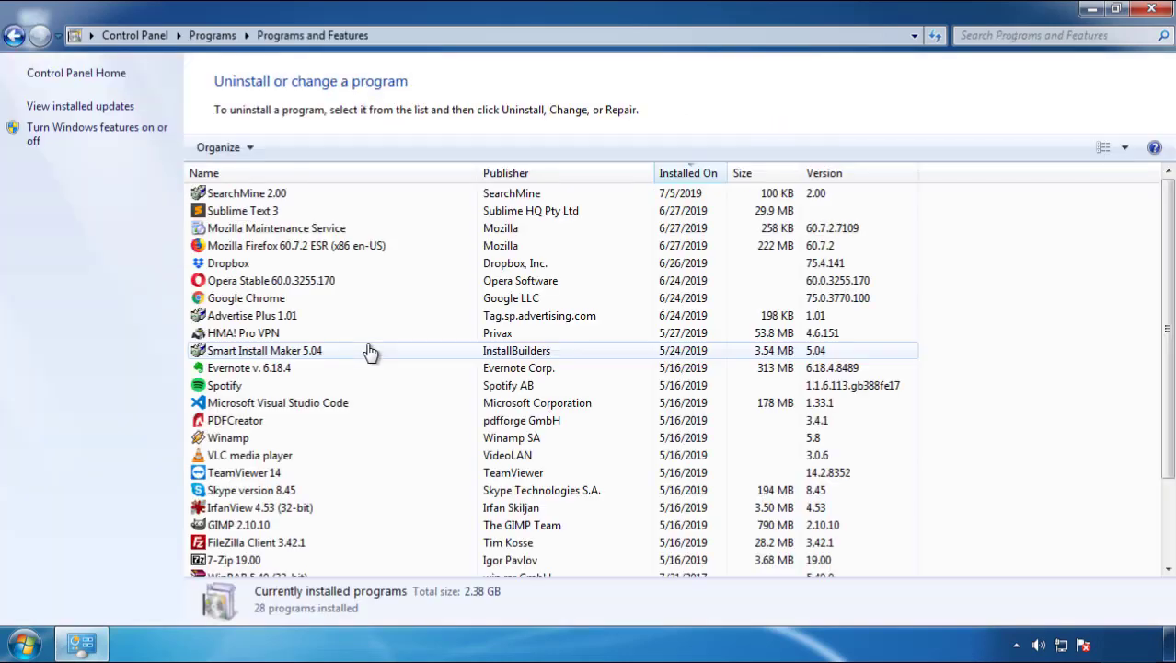
click(689, 175)
click(684, 177)
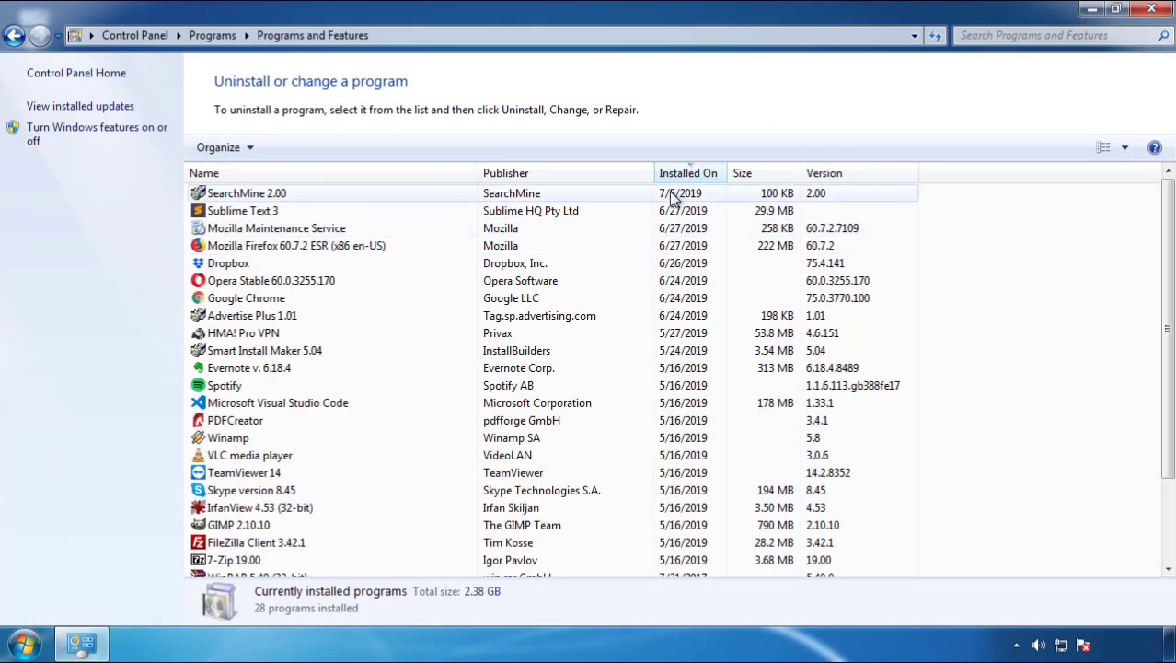
- Uninstall SearchMine 2.00, finish the wizard, and close Programs and Features
click(247, 197)
click(293, 148)
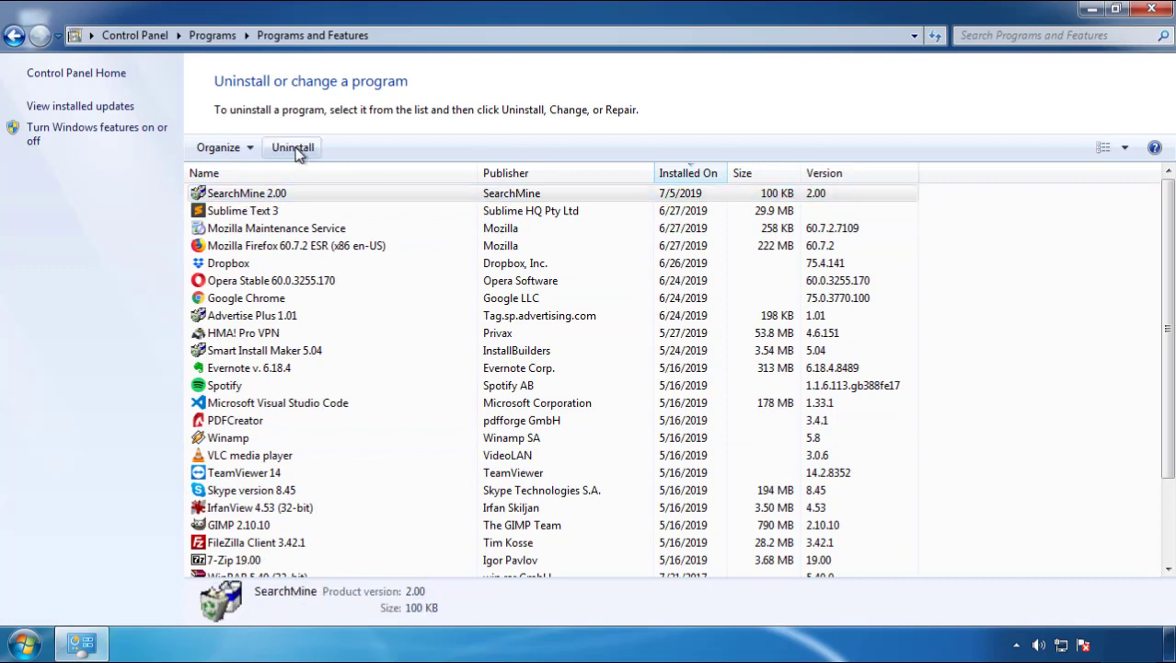
click(688, 488)
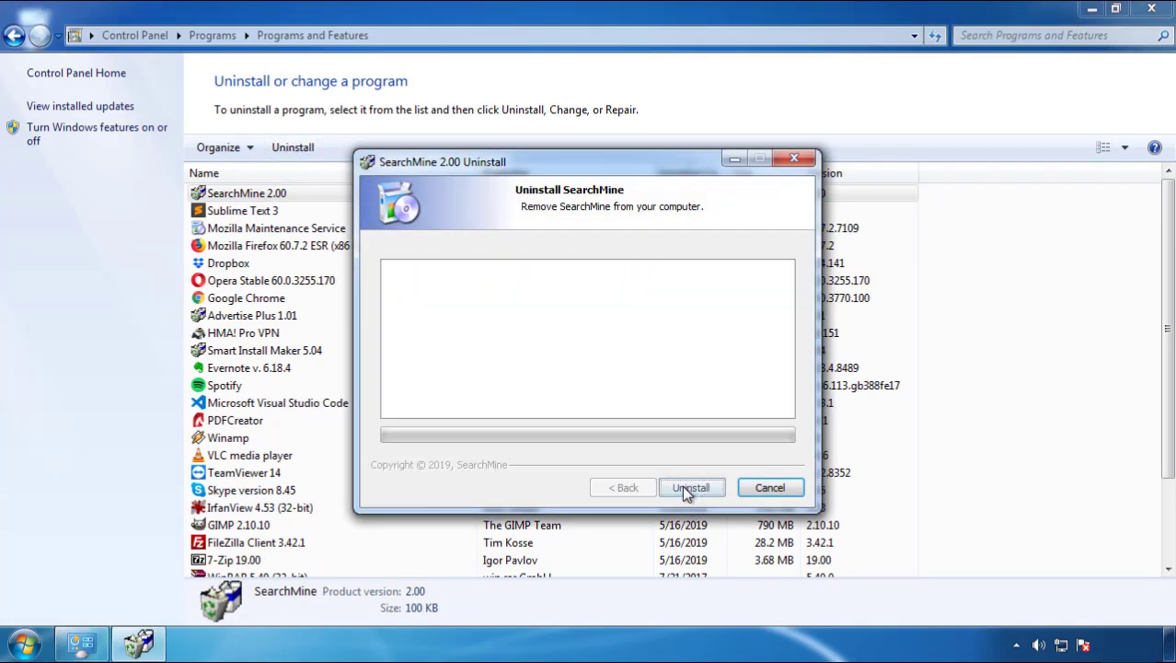
click(688, 488)
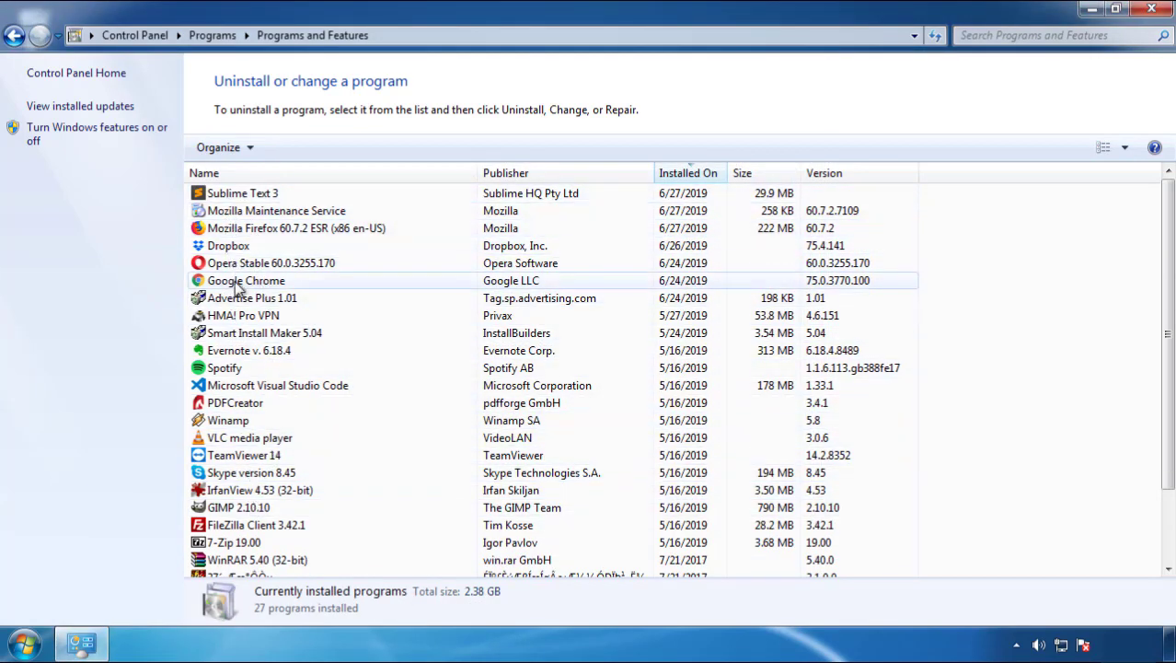
click(1151, 11)
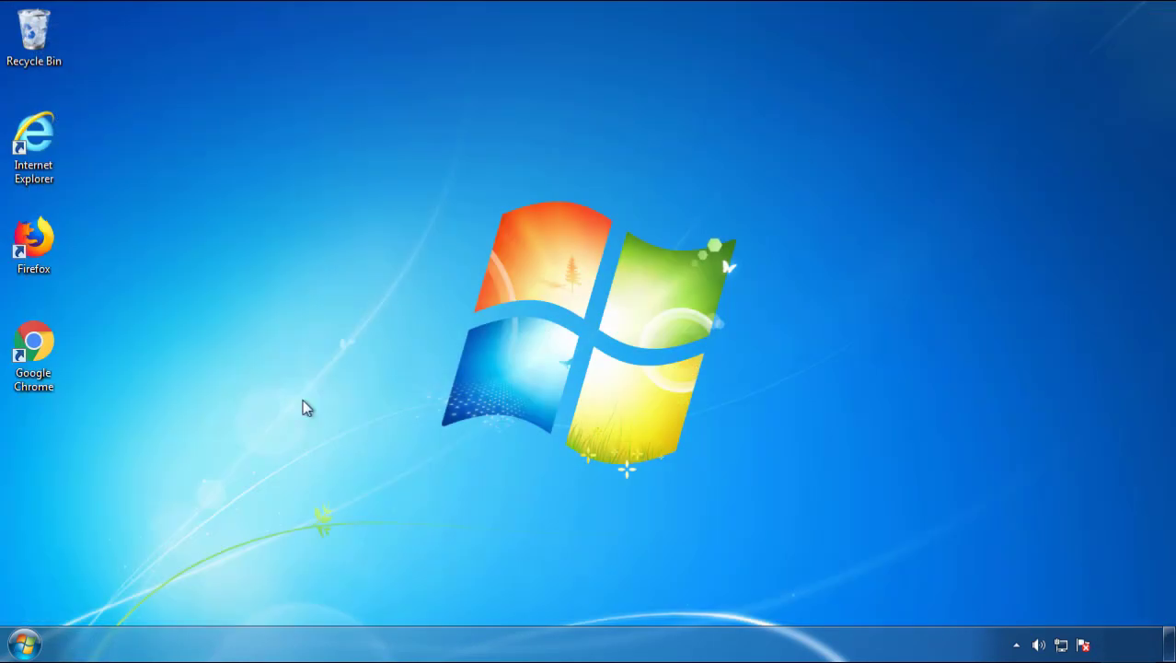
- Restart Windows 7 and choose Safe Mode from the boot options menu
click(20, 647)
mouse_move(318, 597)
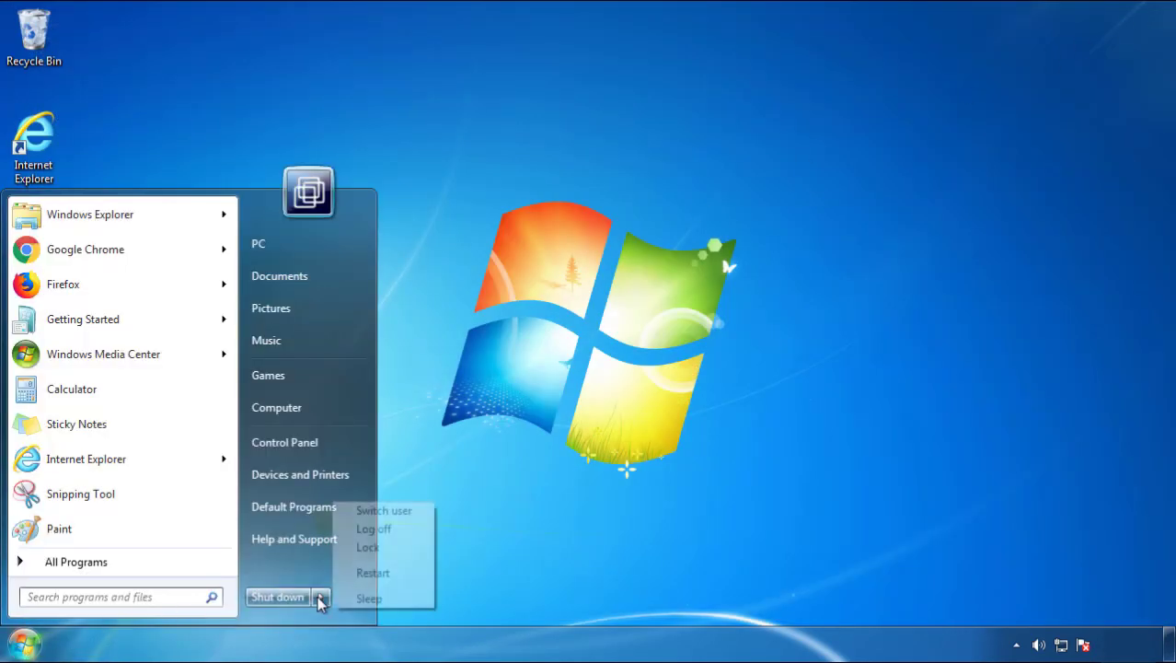
click(614, 503)
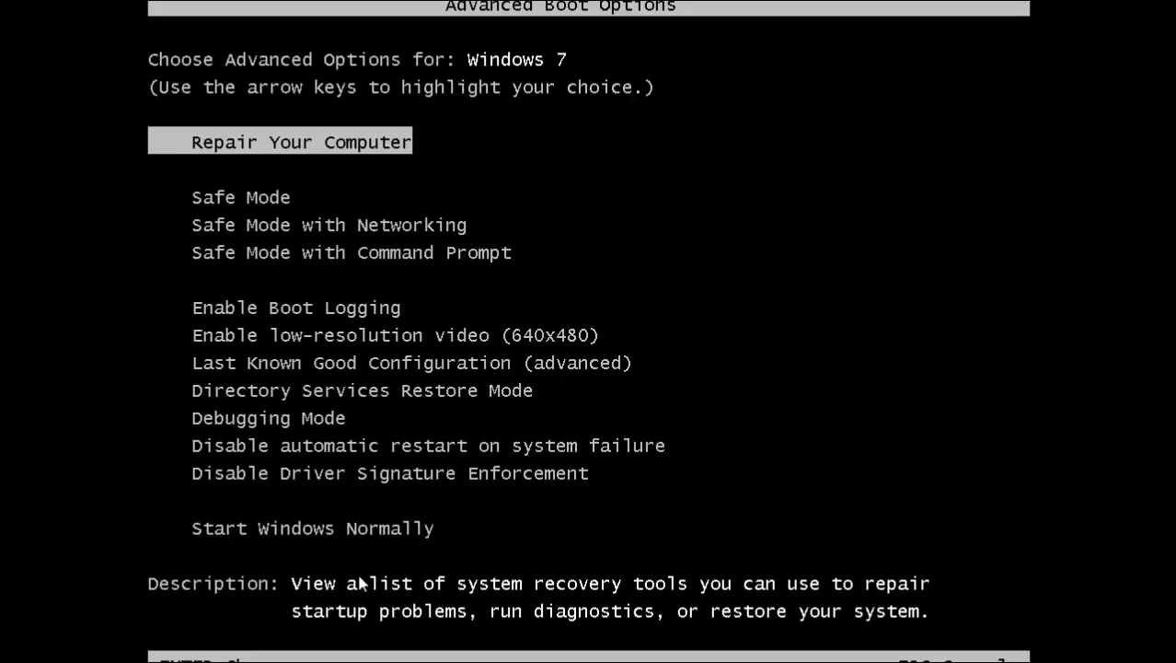
key(Down)
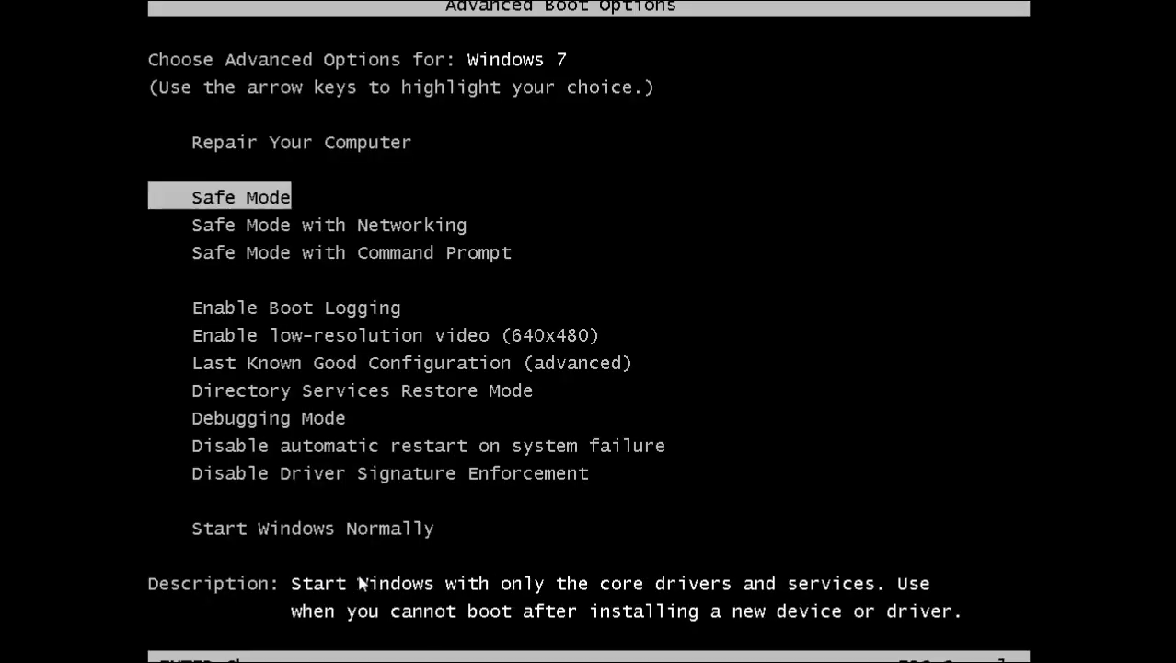
key(Return)
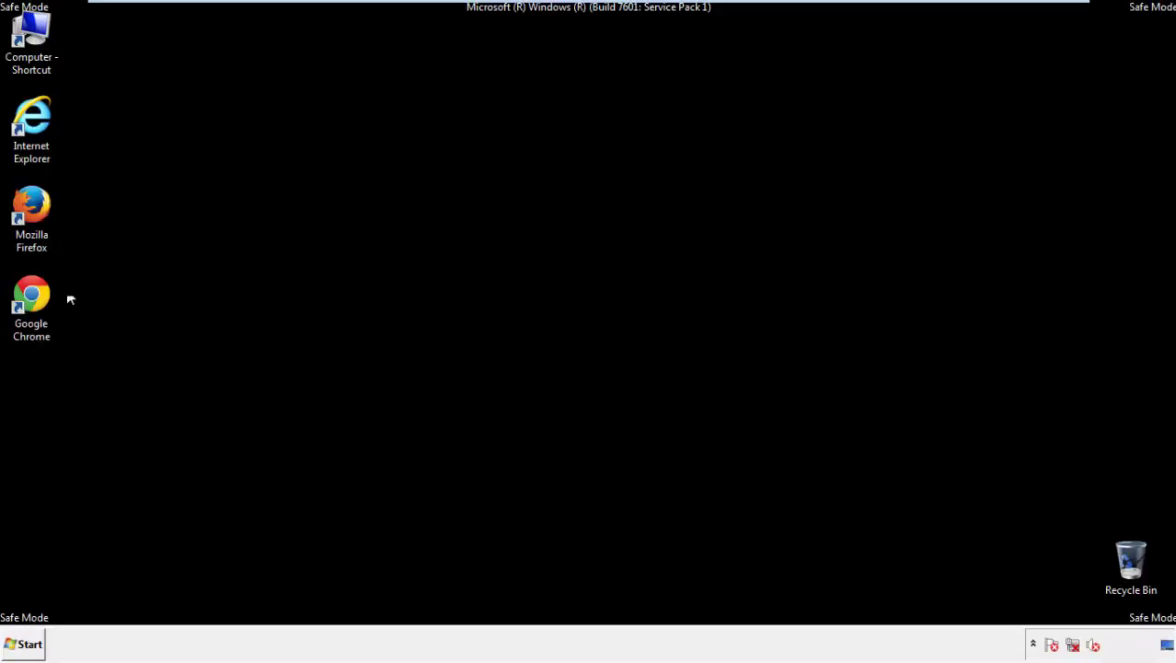
- Launch Firefox, decline the default-browser prompt, and make sure the menu bar is showing
double_click(40, 213)
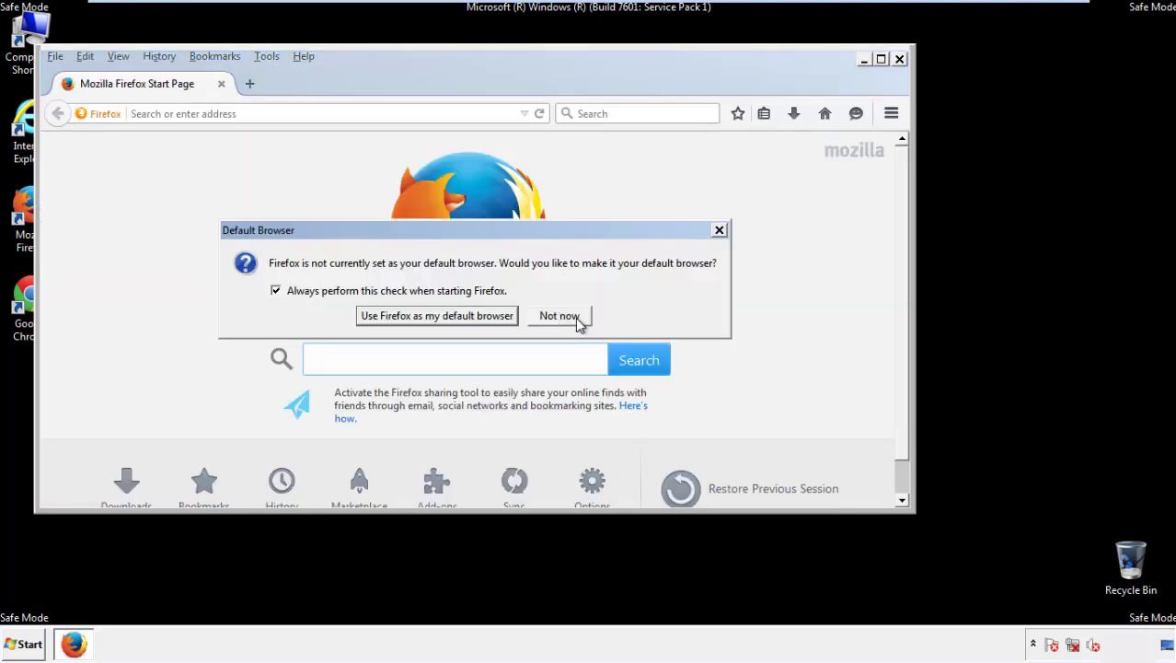
click(575, 315)
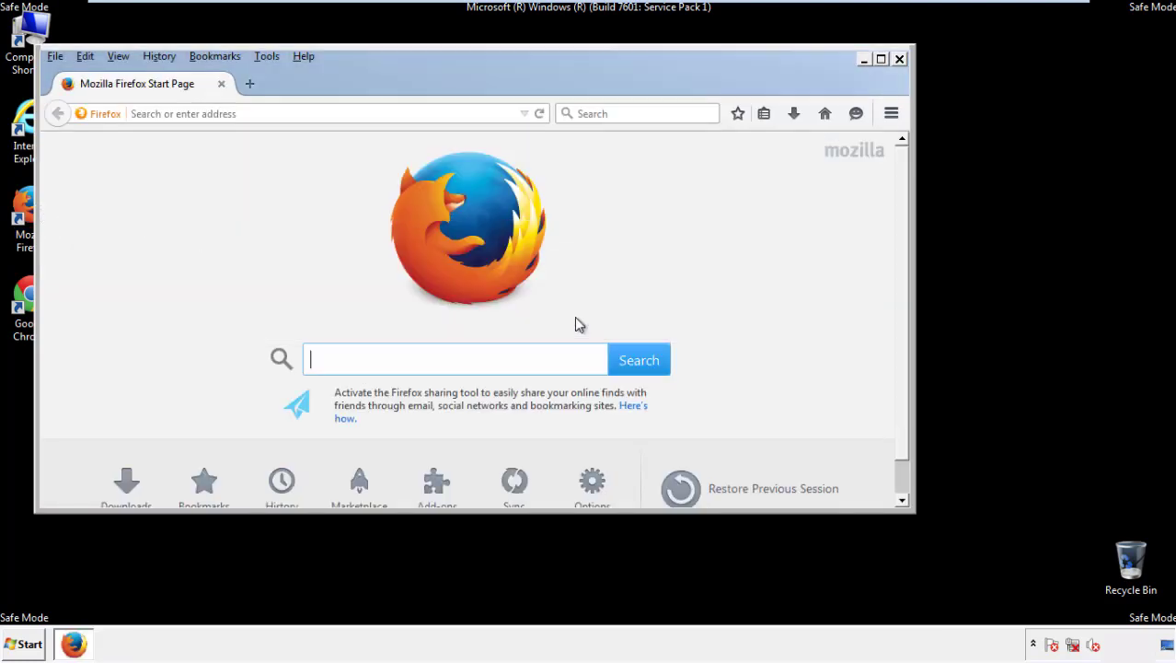
right_click(363, 80)
click(392, 138)
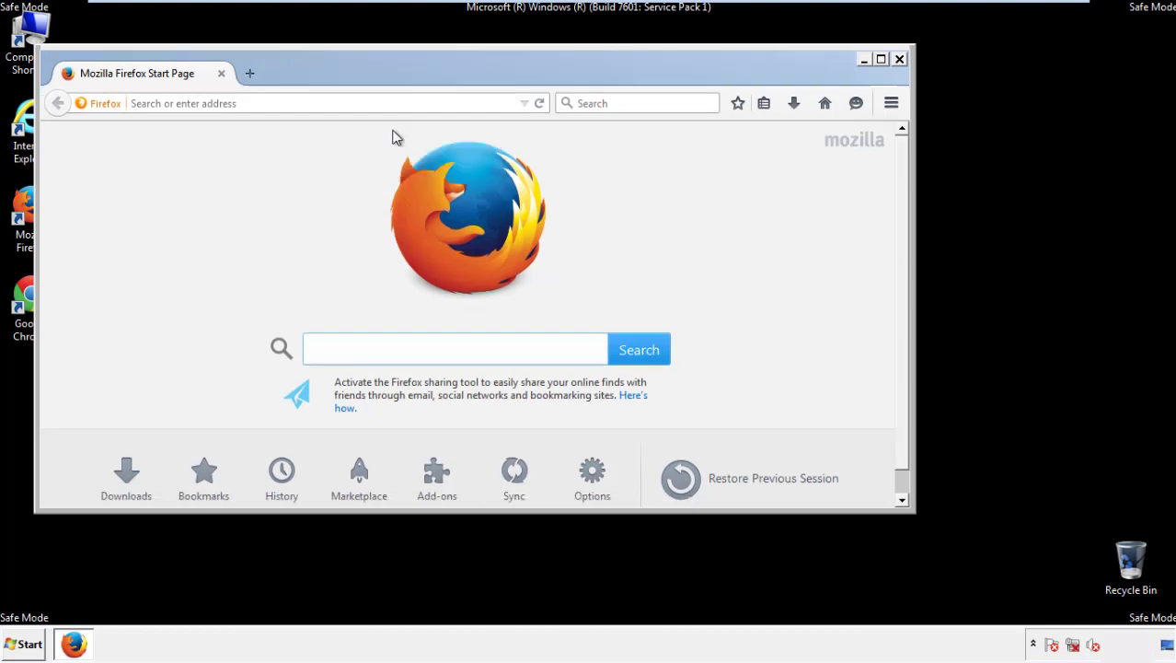
right_click(370, 77)
click(396, 145)
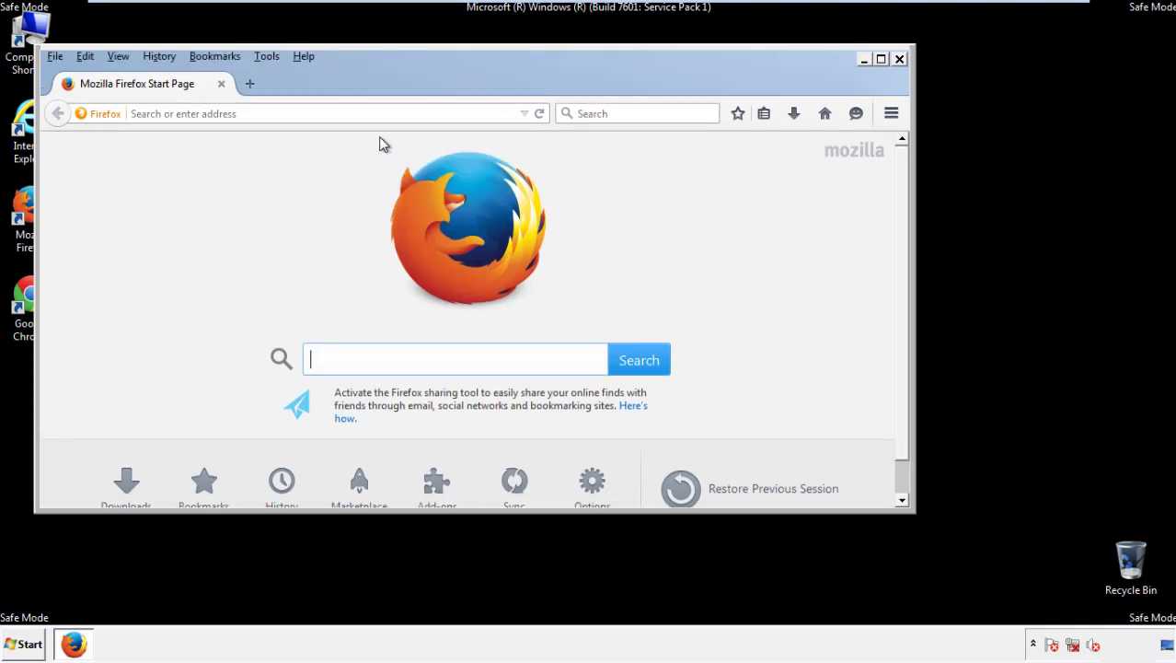
- Clear Firefox history for the Everything time range, including offline website data and site preferences
click(164, 58)
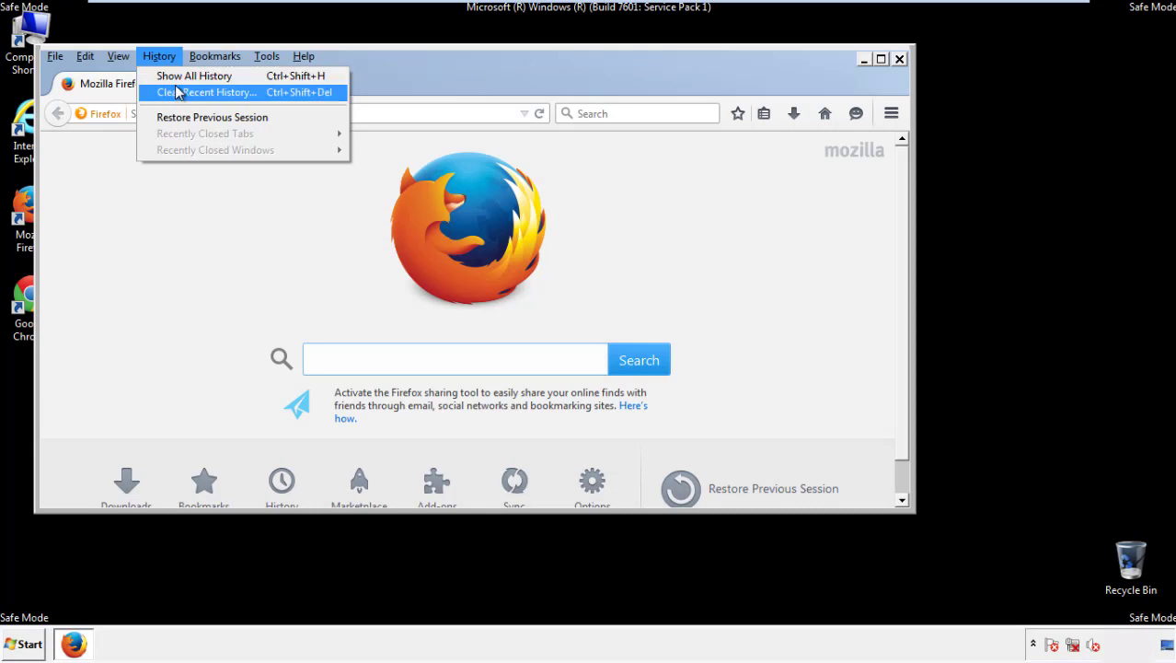
click(180, 92)
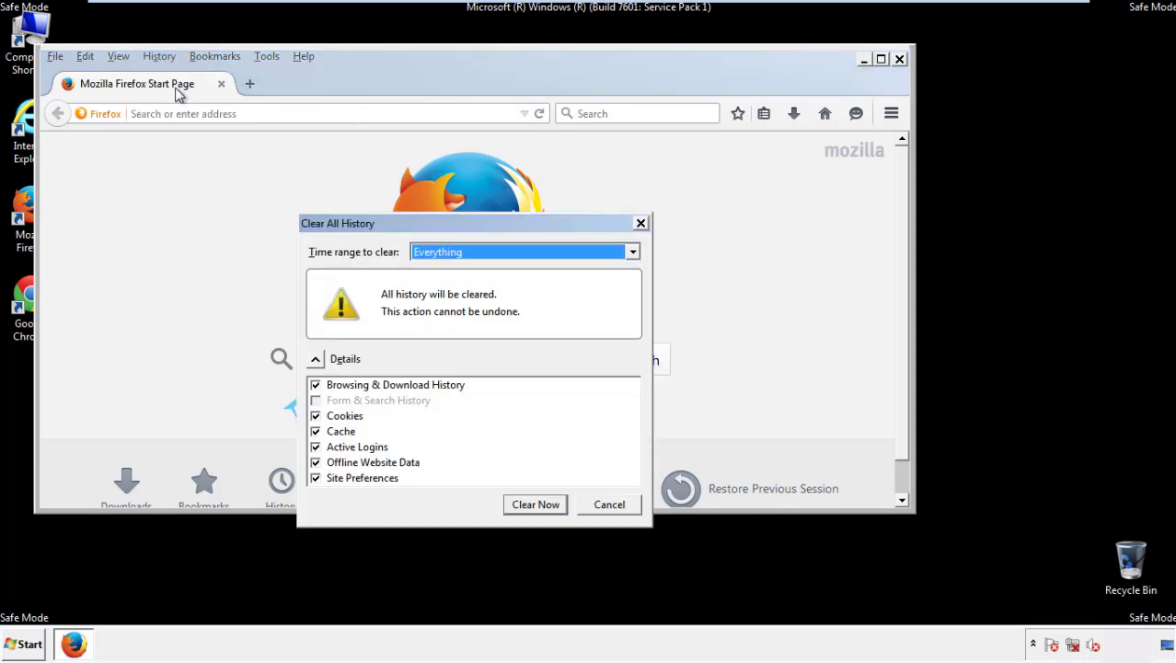
click(436, 256)
click(441, 346)
click(315, 462)
click(315, 462)
click(317, 482)
click(316, 482)
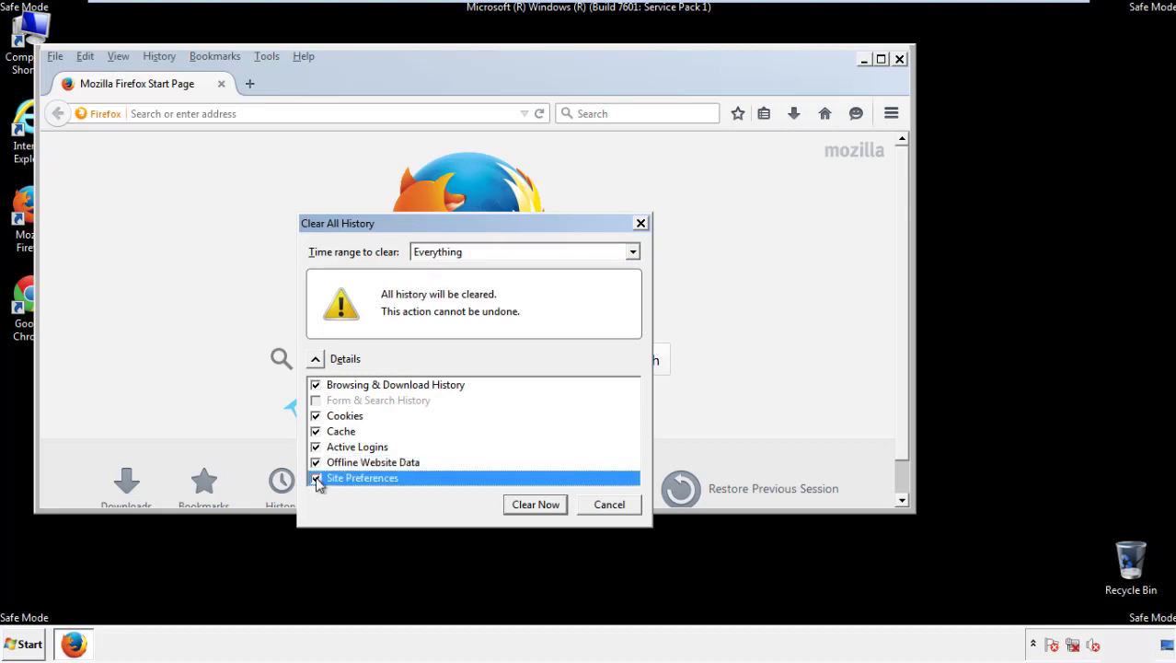
click(534, 506)
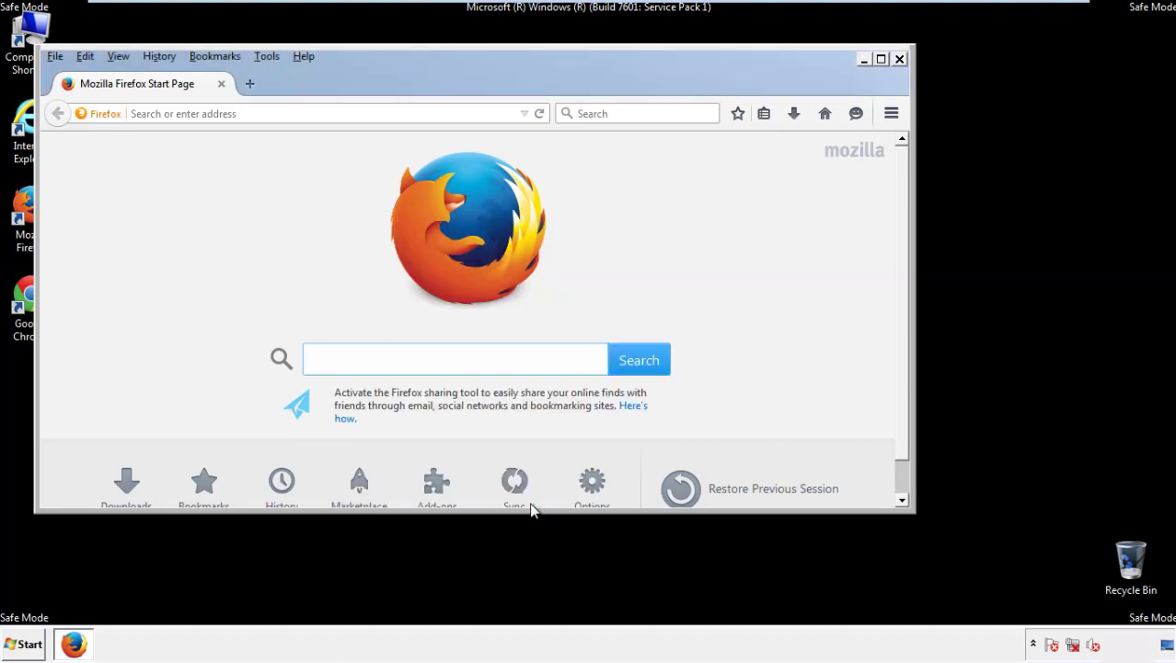
- Refresh Firefox from Troubleshooting Information, decline the default-browser prompt, and close Firefox
click(303, 56)
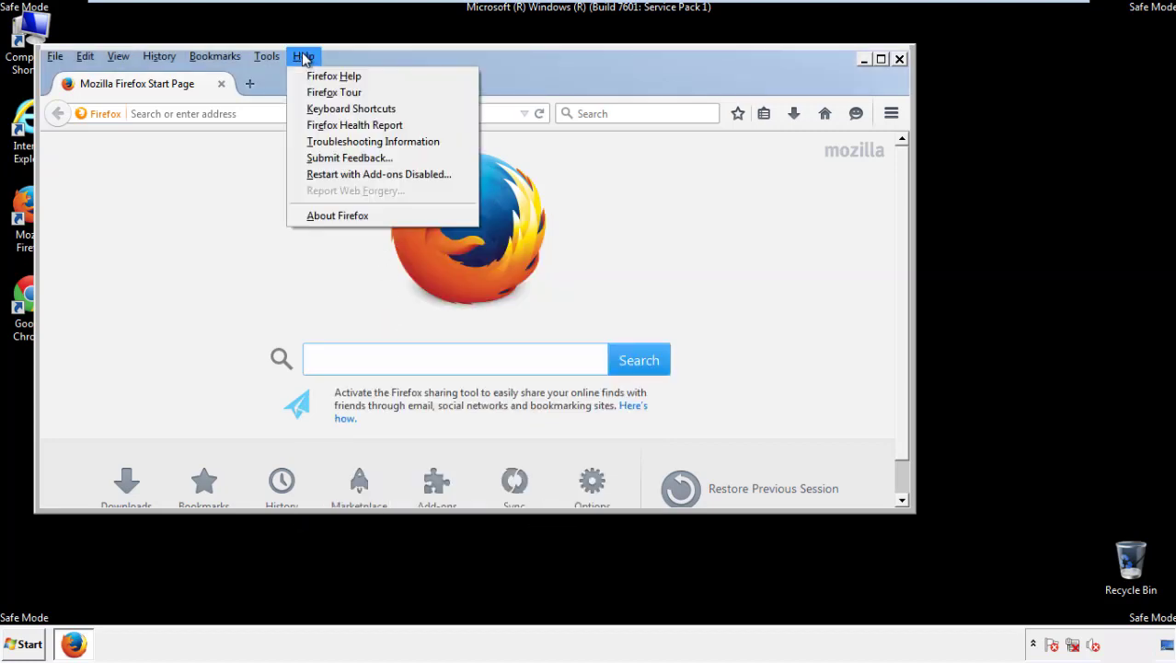
click(341, 142)
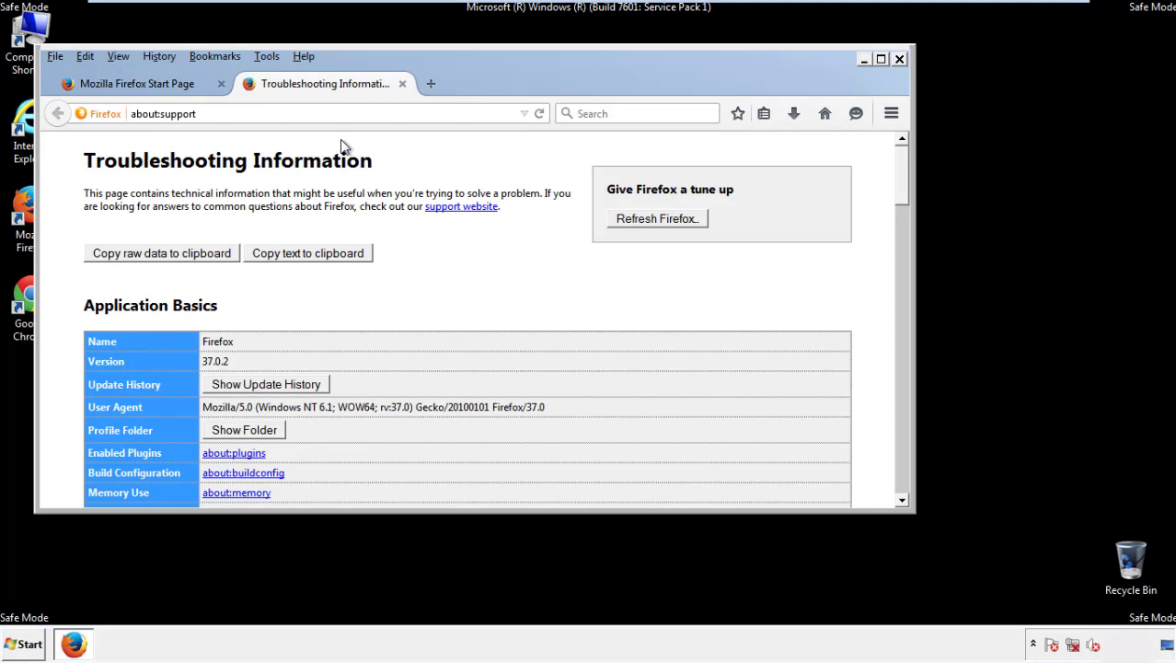
click(682, 221)
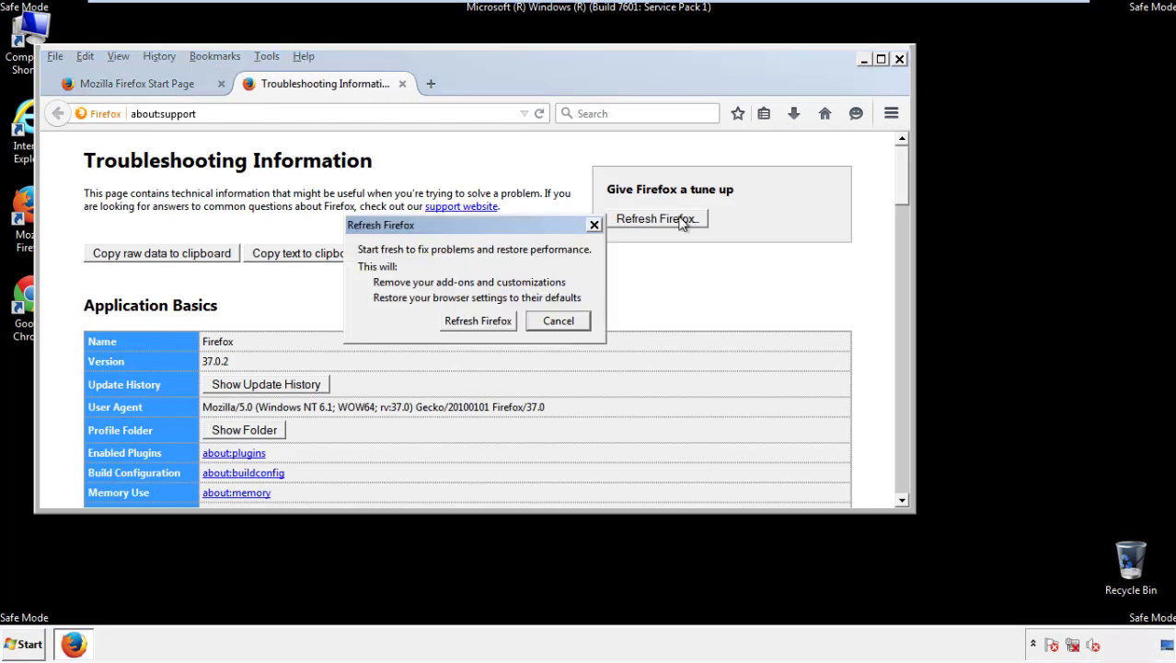
click(477, 320)
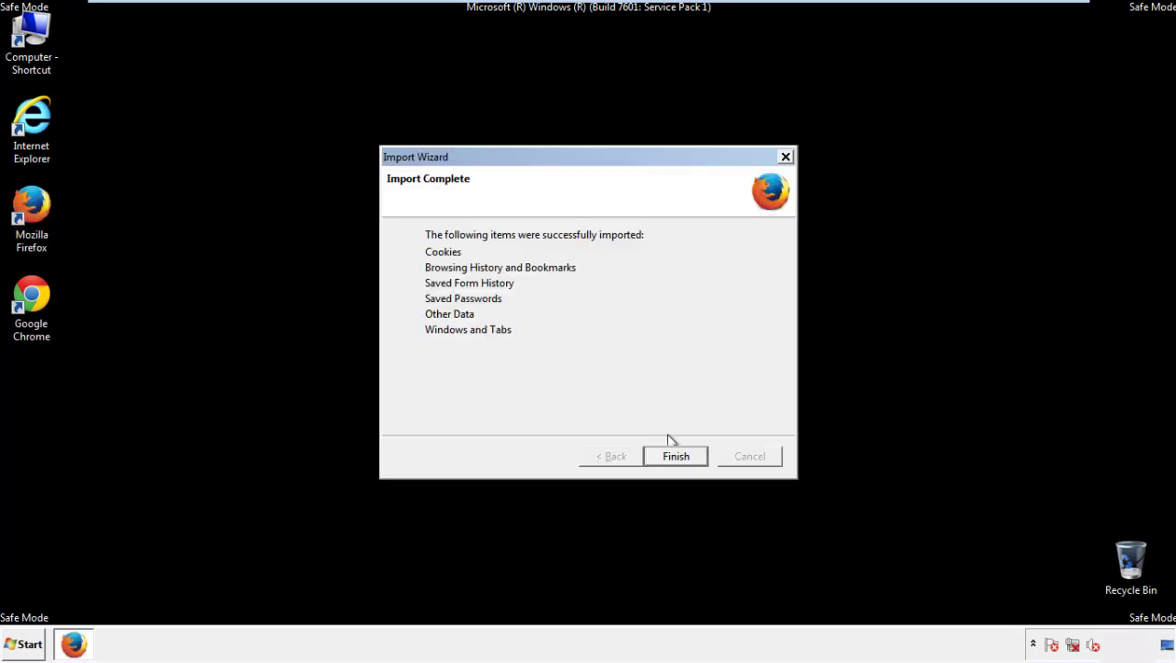
click(677, 457)
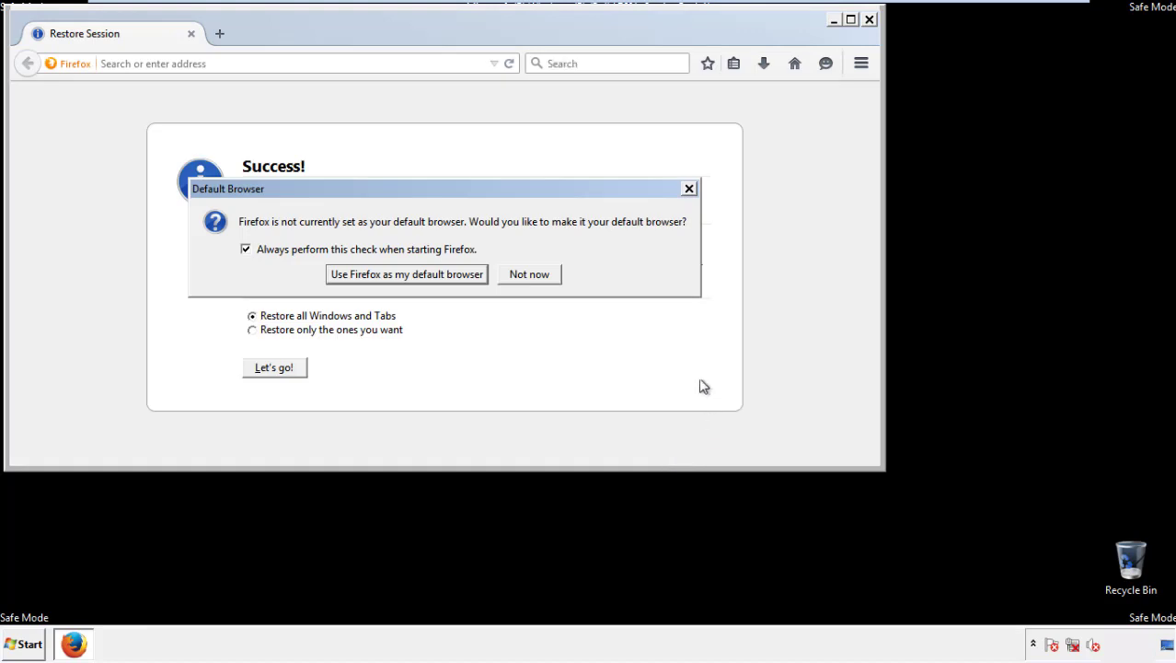
click(530, 277)
click(869, 19)
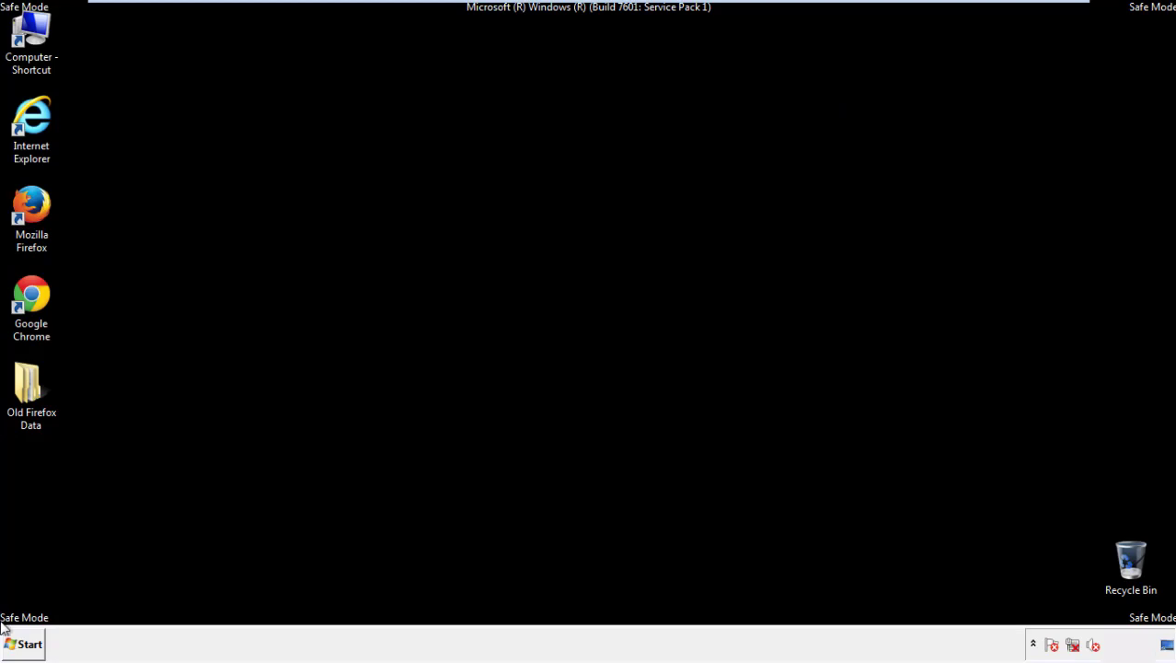
click(29, 295)
- Launch Chrome, dismiss the default-browser prompt, and open Settings
double_click(29, 293)
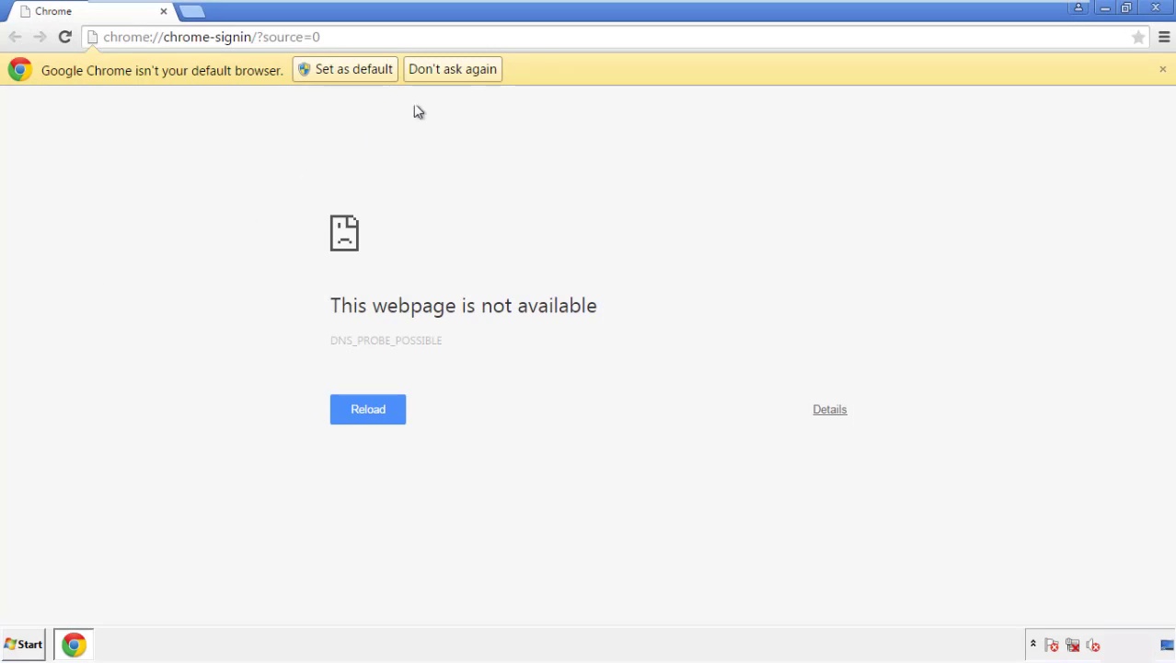
click(451, 69)
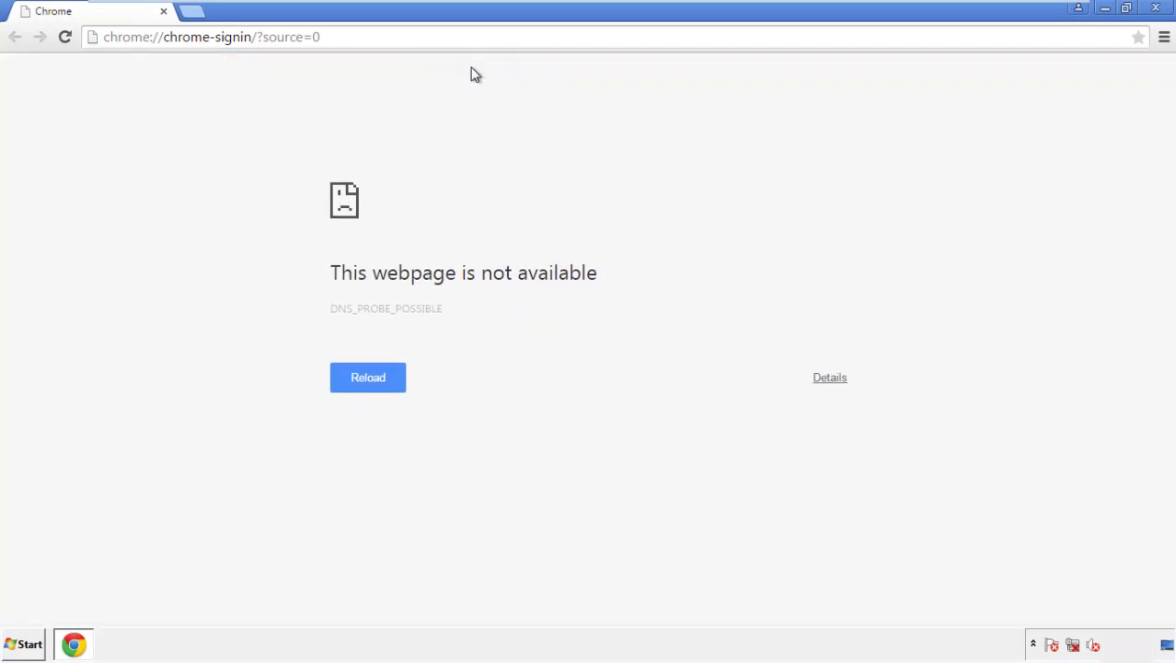
click(1165, 39)
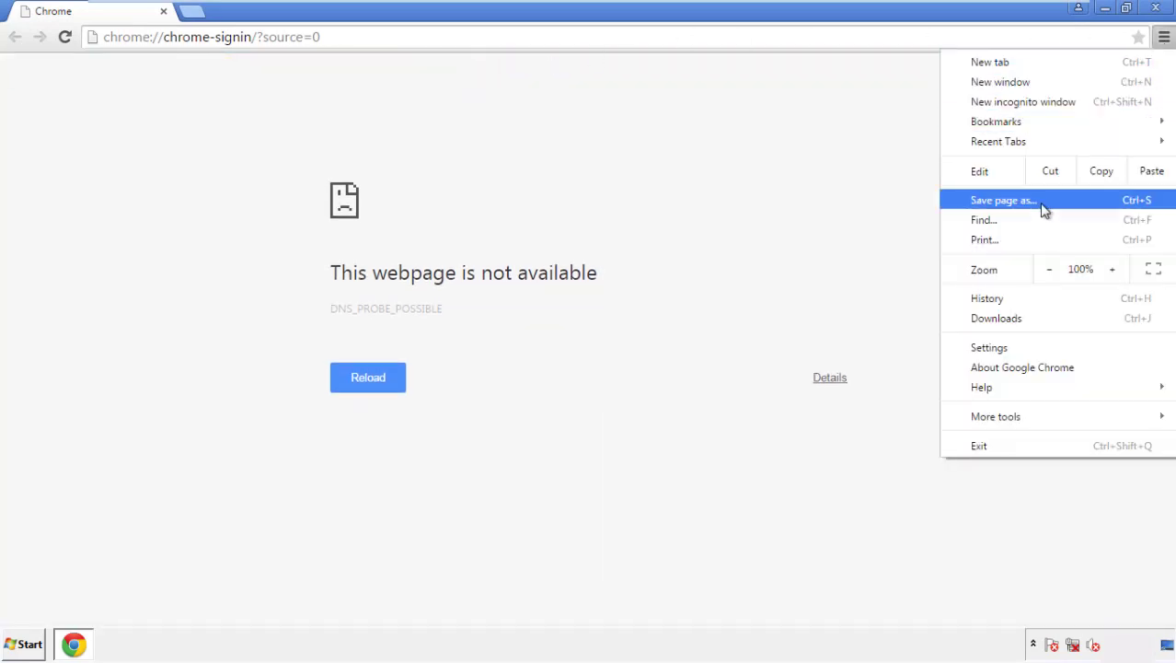
click(994, 346)
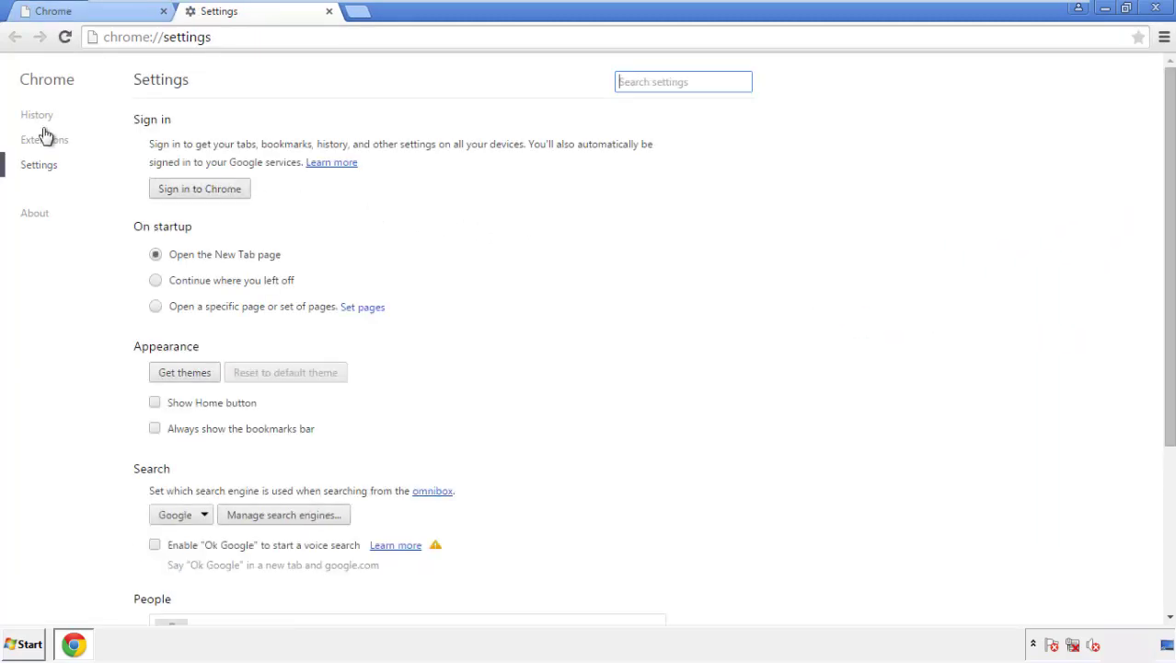
- Clear Chrome browsing data from the beginning of time, including autofill form data
click(36, 116)
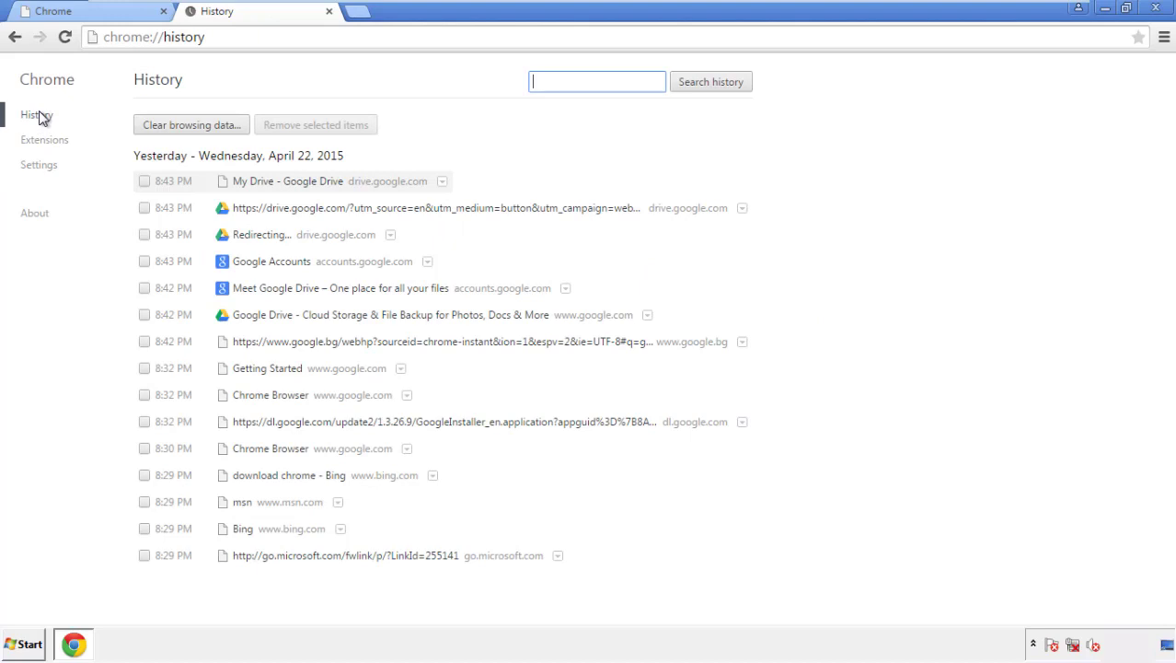
click(177, 127)
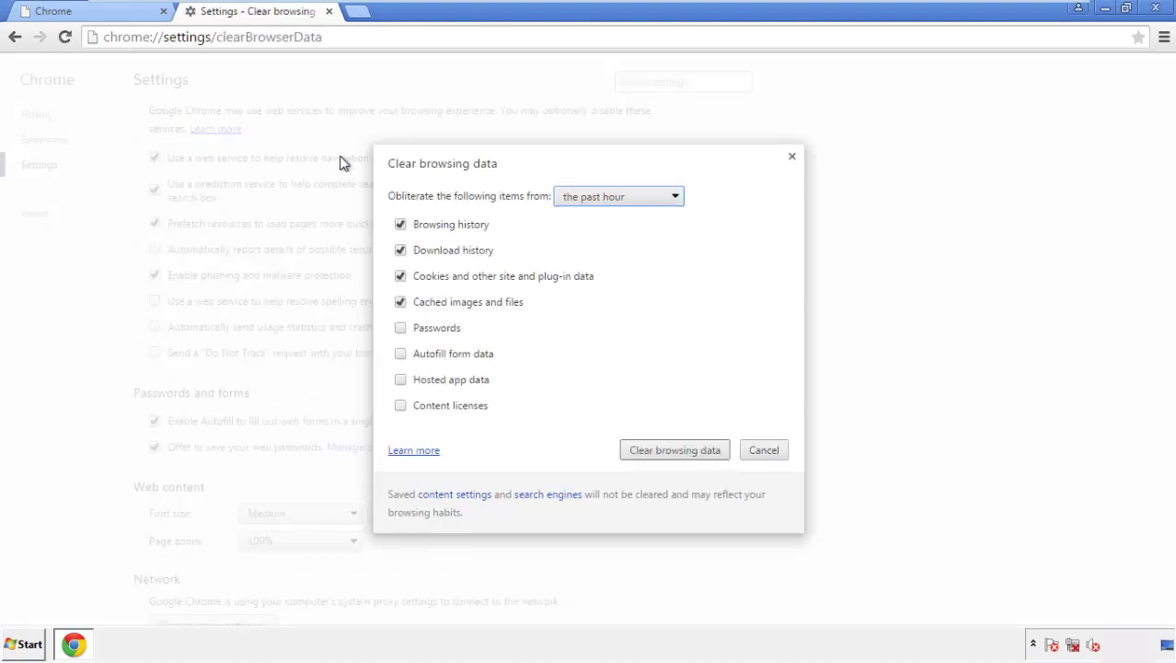
click(592, 199)
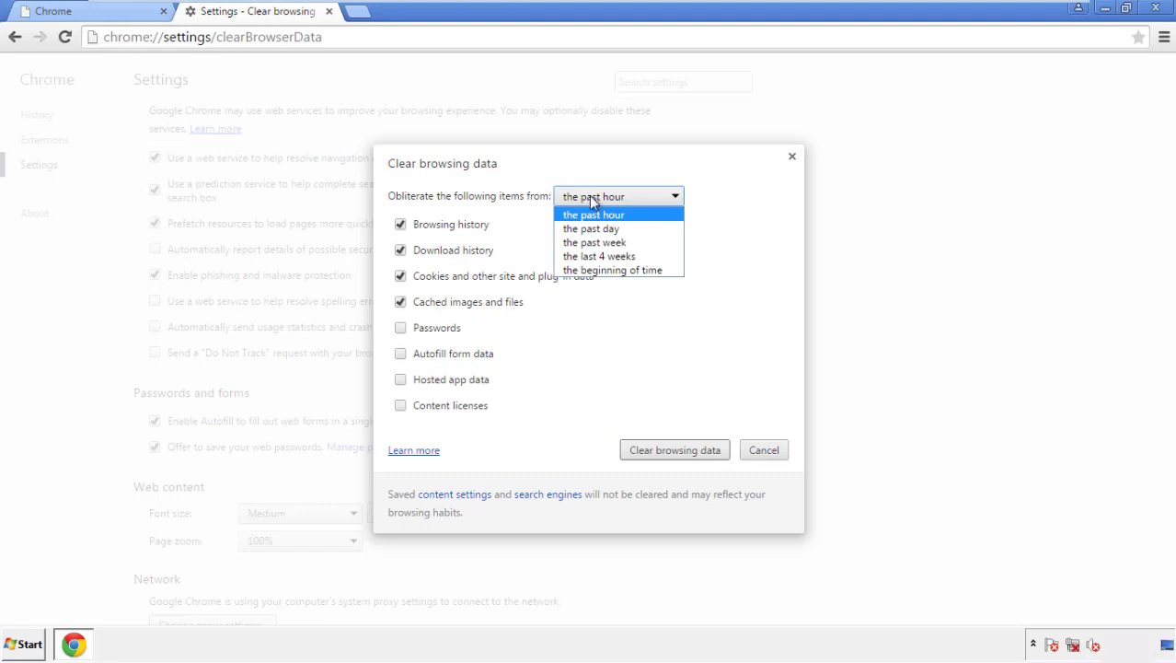
click(589, 271)
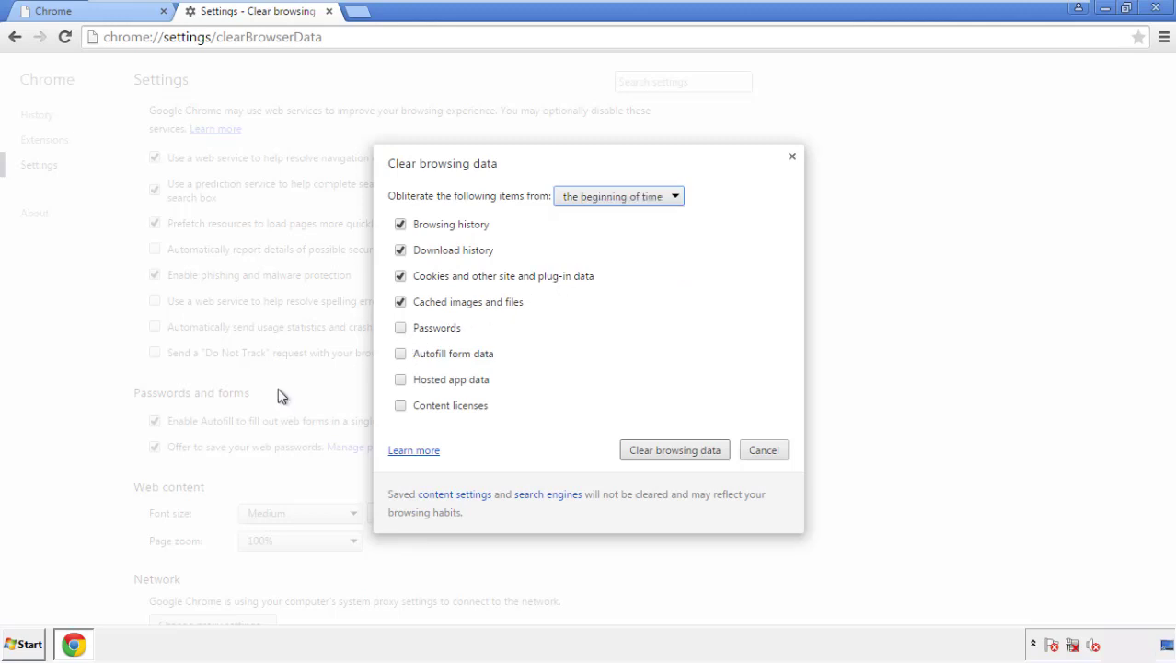
click(402, 355)
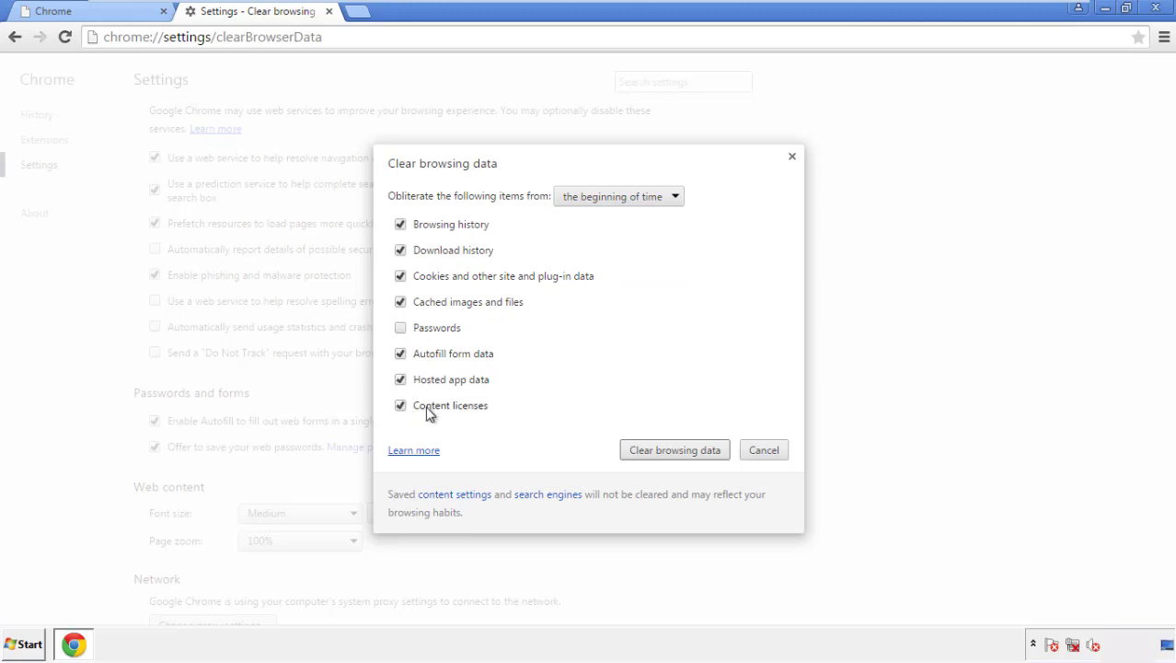
click(661, 453)
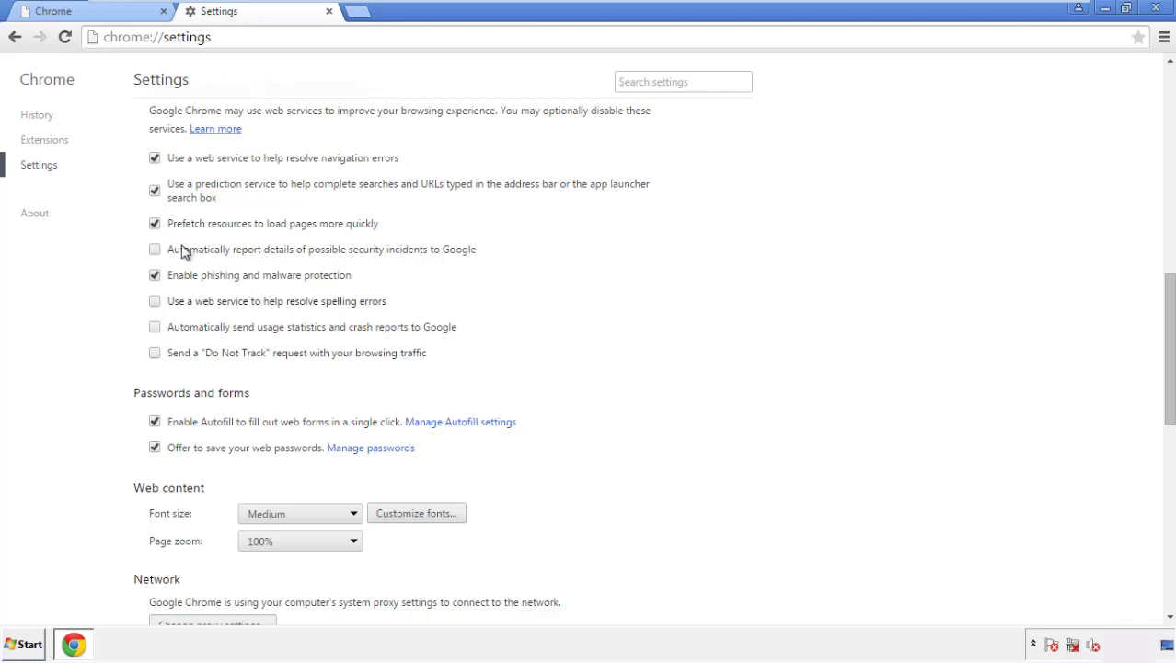
- Reset Chrome's settings to their defaults and close the browser
drag(1169, 293, 1147, 511)
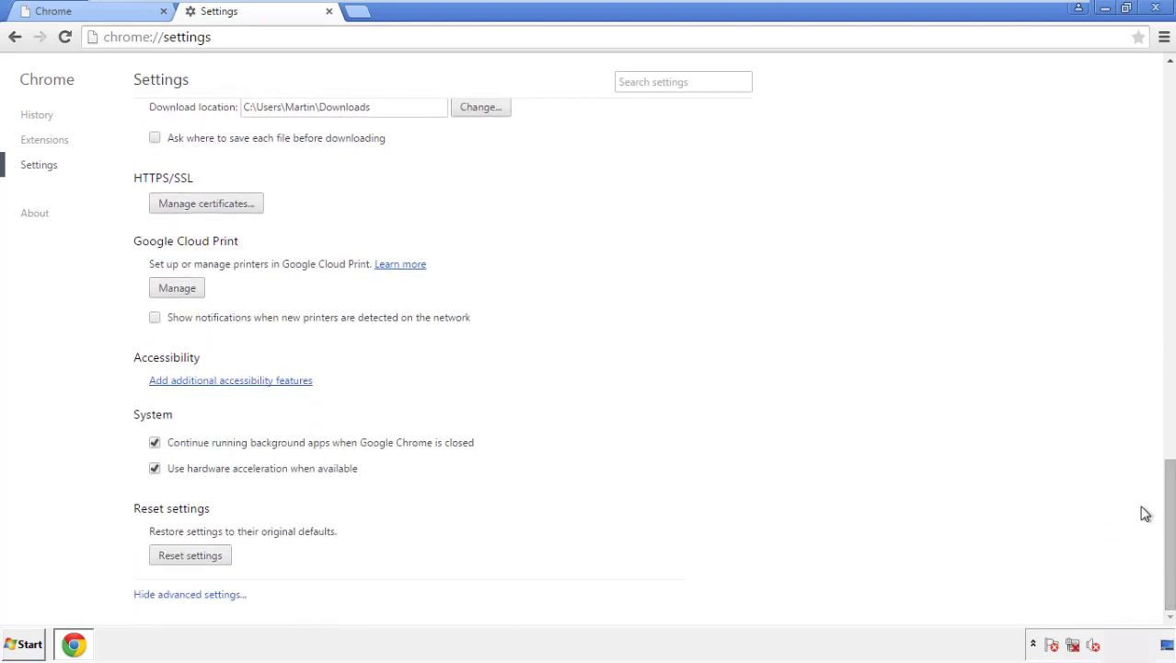
click(190, 556)
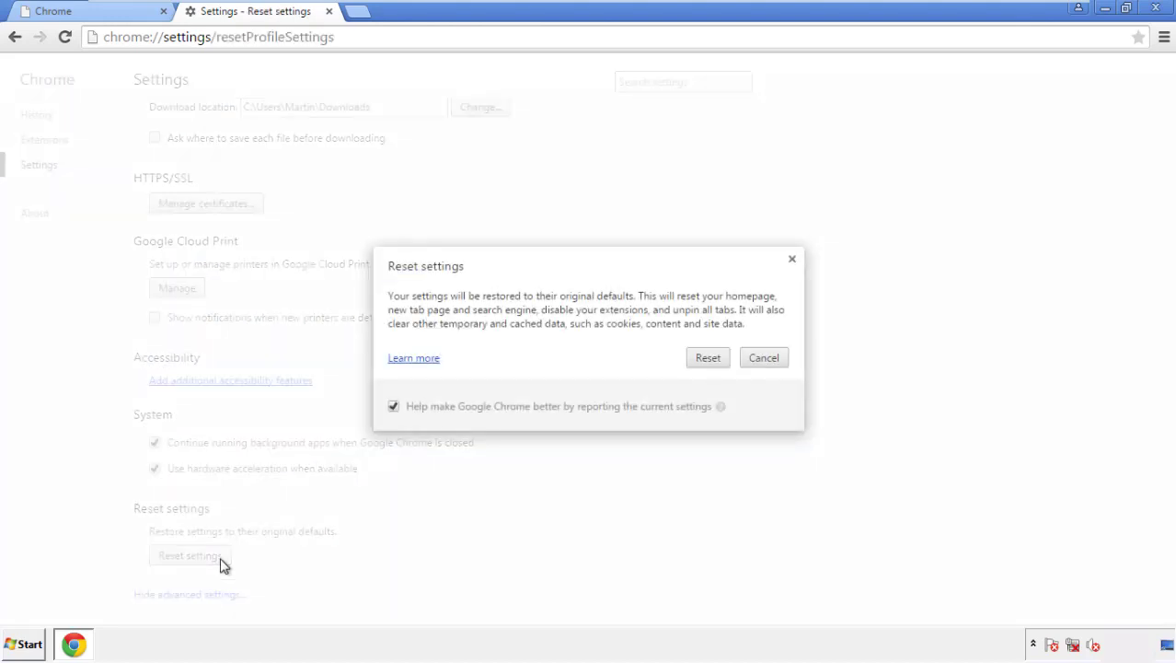
click(708, 358)
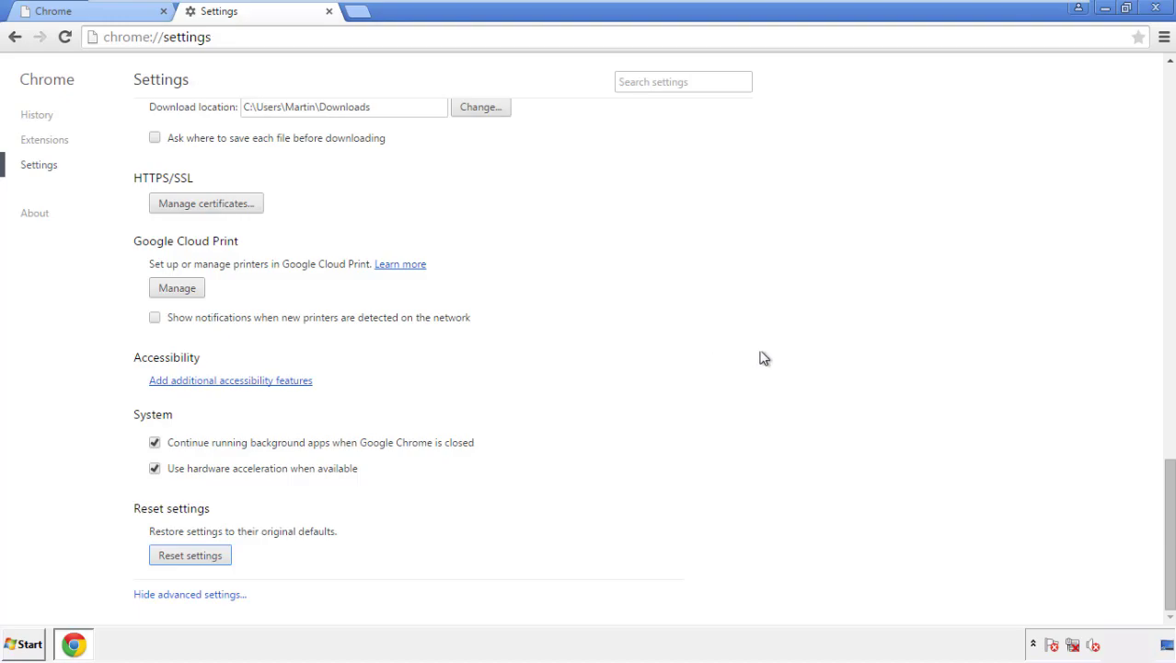
click(1154, 7)
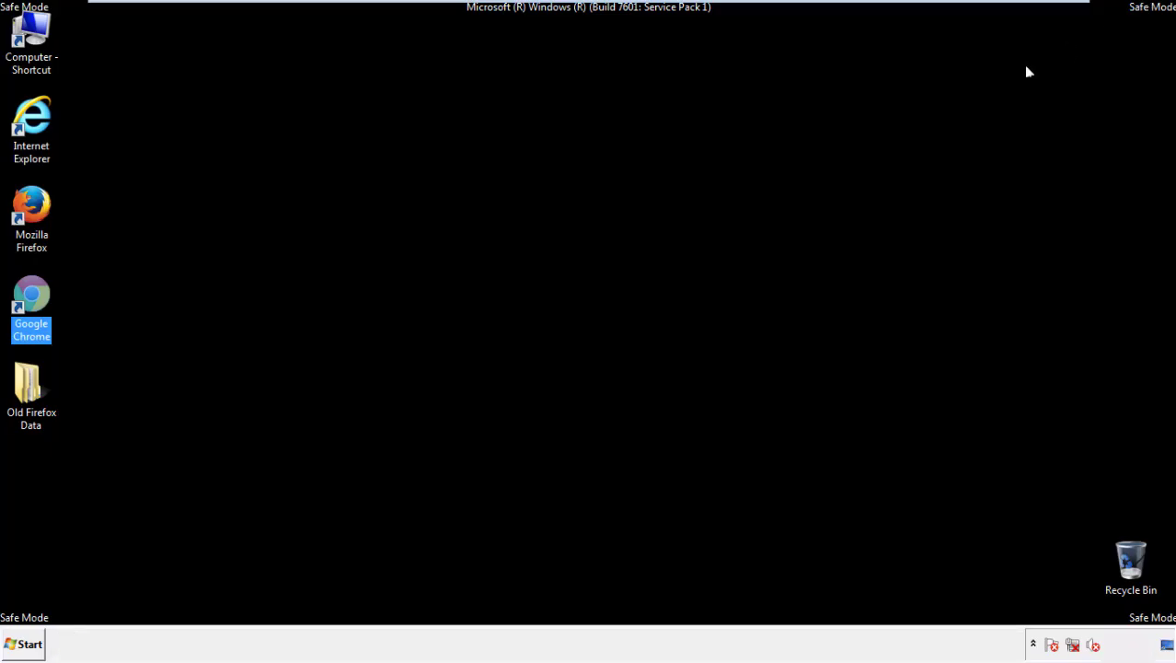
- Launch Firefox, remove the Search Mine add-on in the Add-ons Manager, and close Firefox
click(635, 297)
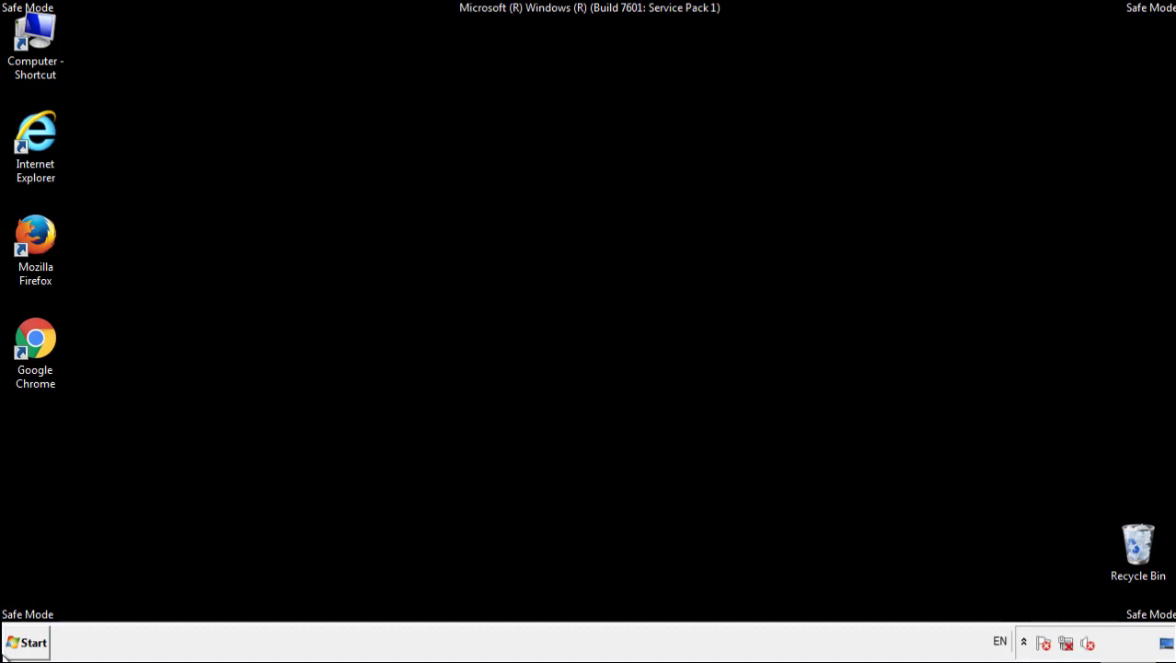
double_click(45, 228)
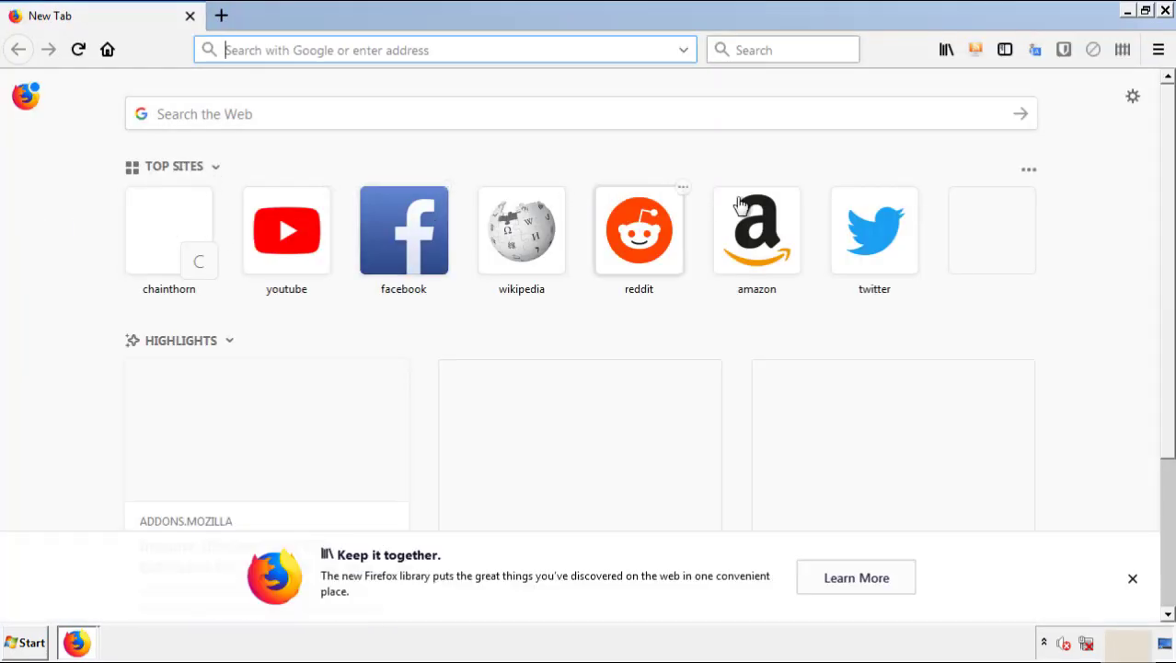
click(1158, 51)
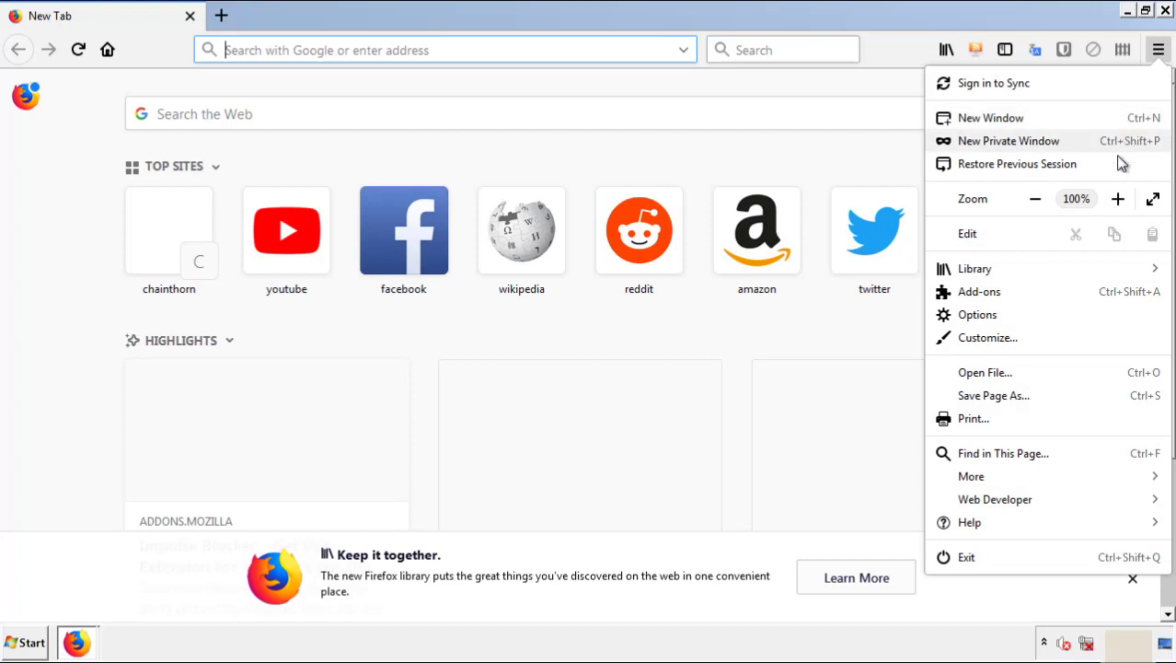
click(1084, 298)
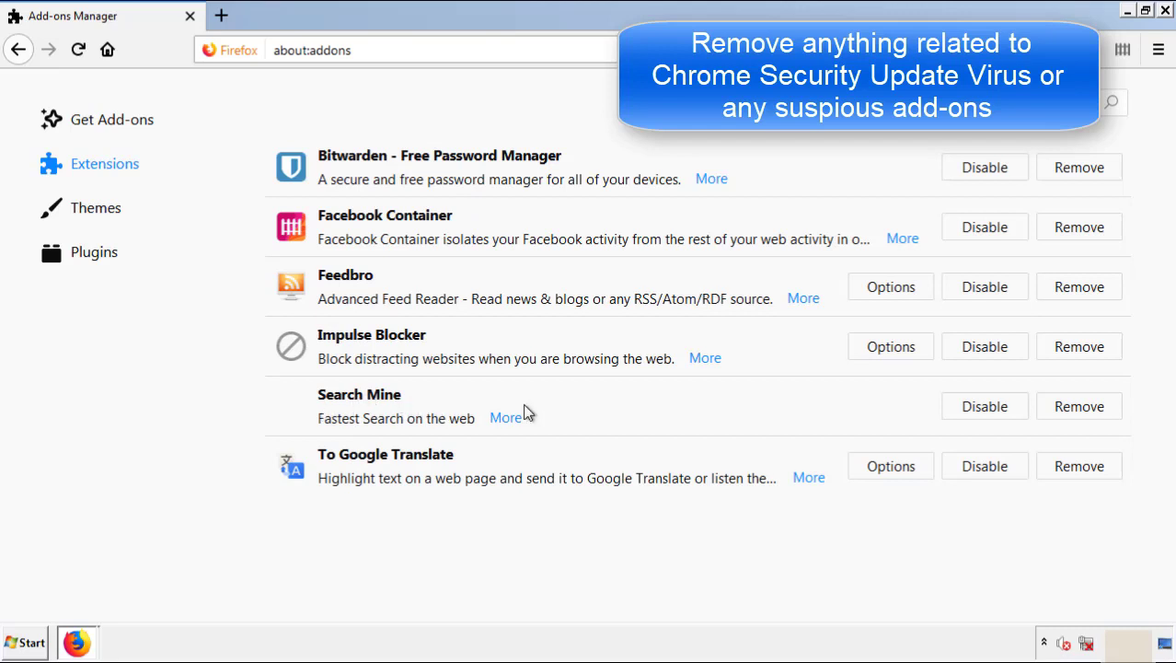
click(1074, 414)
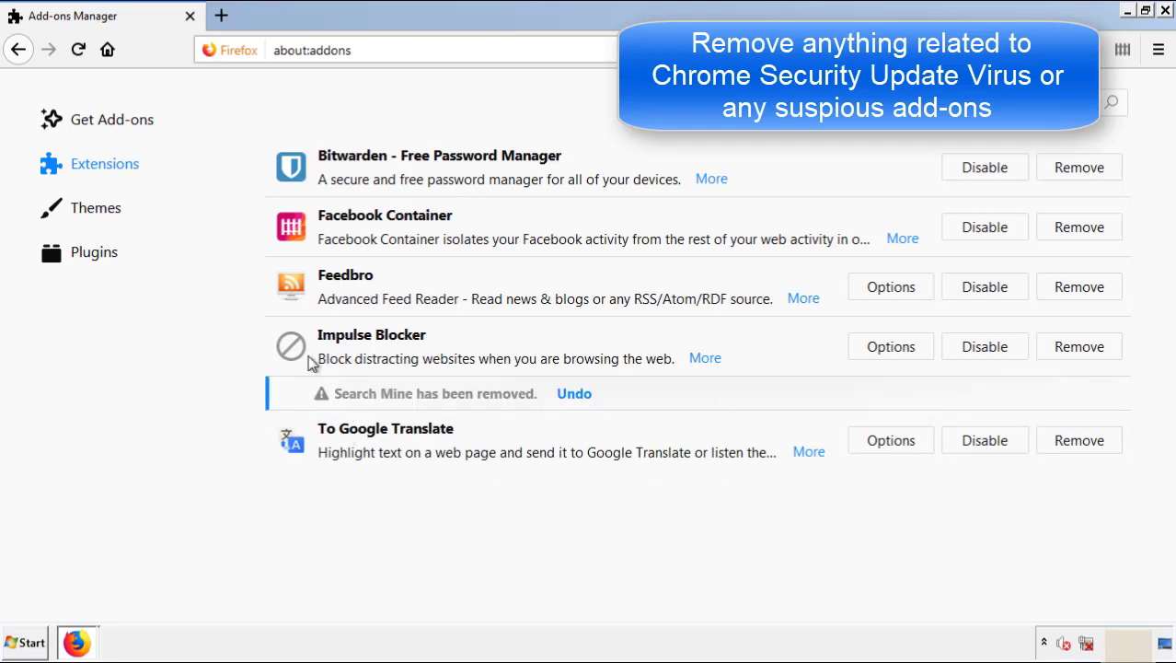
click(1165, 12)
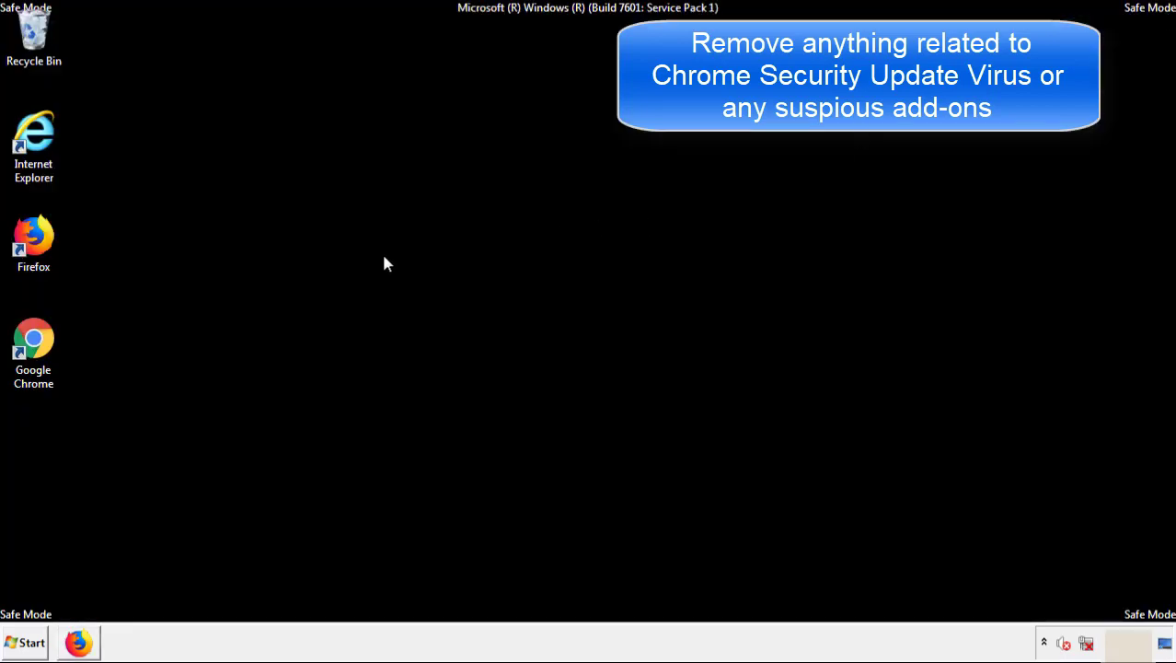
- Launch Chrome, open More tools > Extensions, and remove the Search Mine extension
double_click(33, 361)
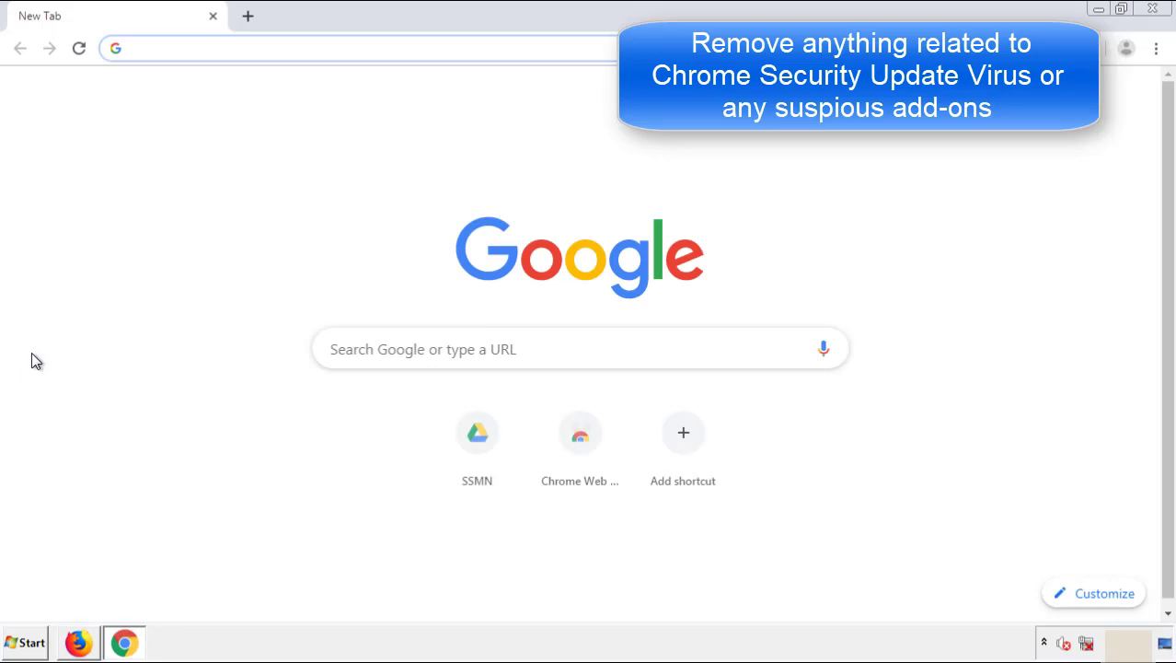
click(1156, 48)
mouse_move(1053, 323)
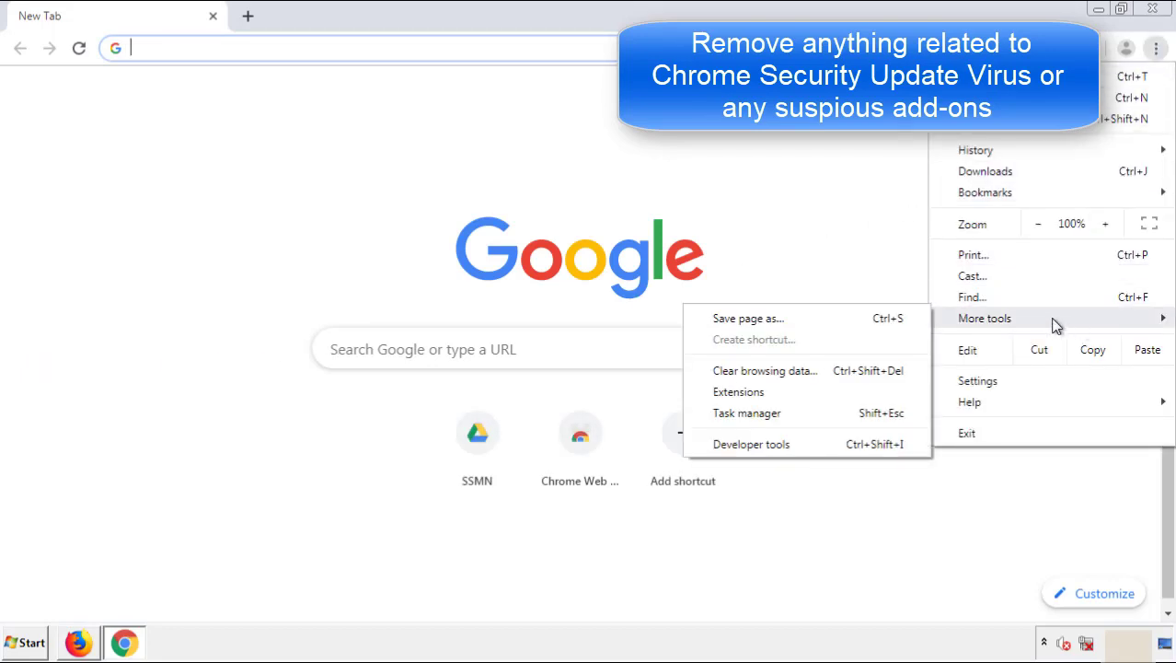
click(747, 391)
scroll(331, 307, down, 7)
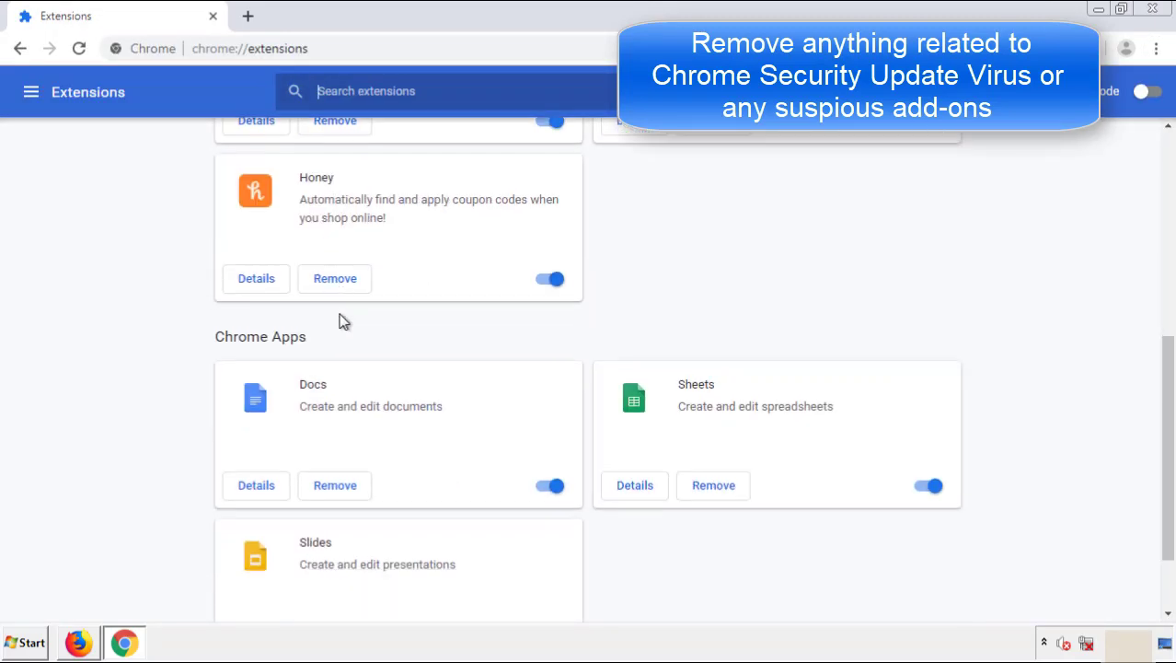
scroll(441, 336, up, 7)
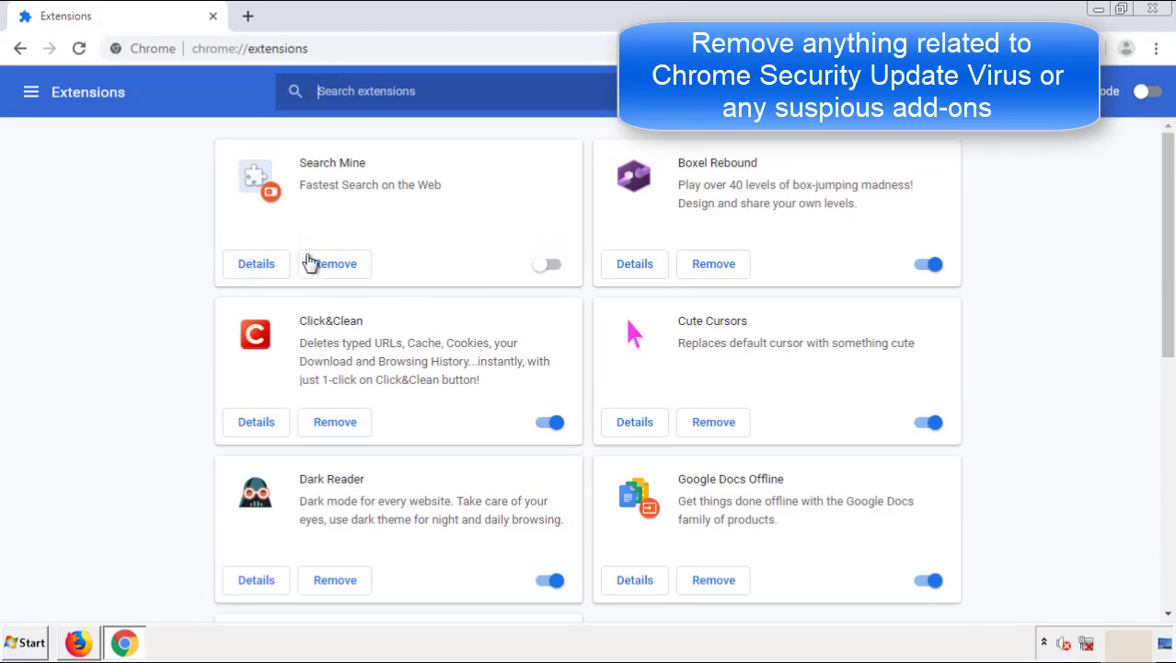
click(334, 268)
click(663, 147)
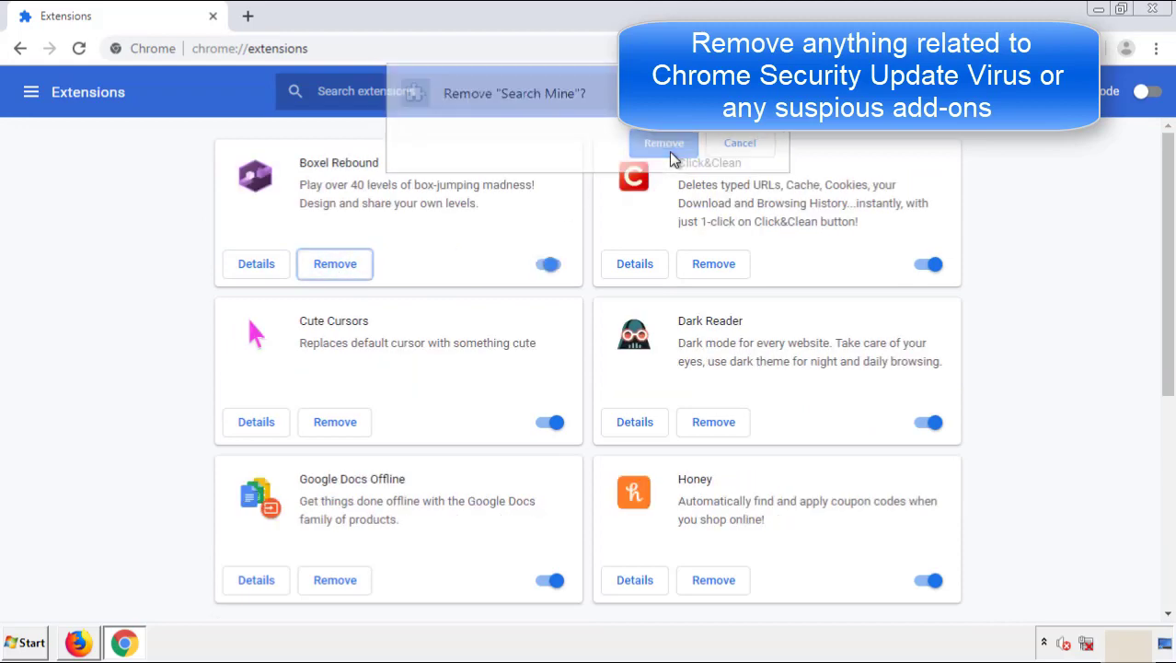
- Close Chrome and restart Windows from the Start menu's shutdown options
click(1157, 11)
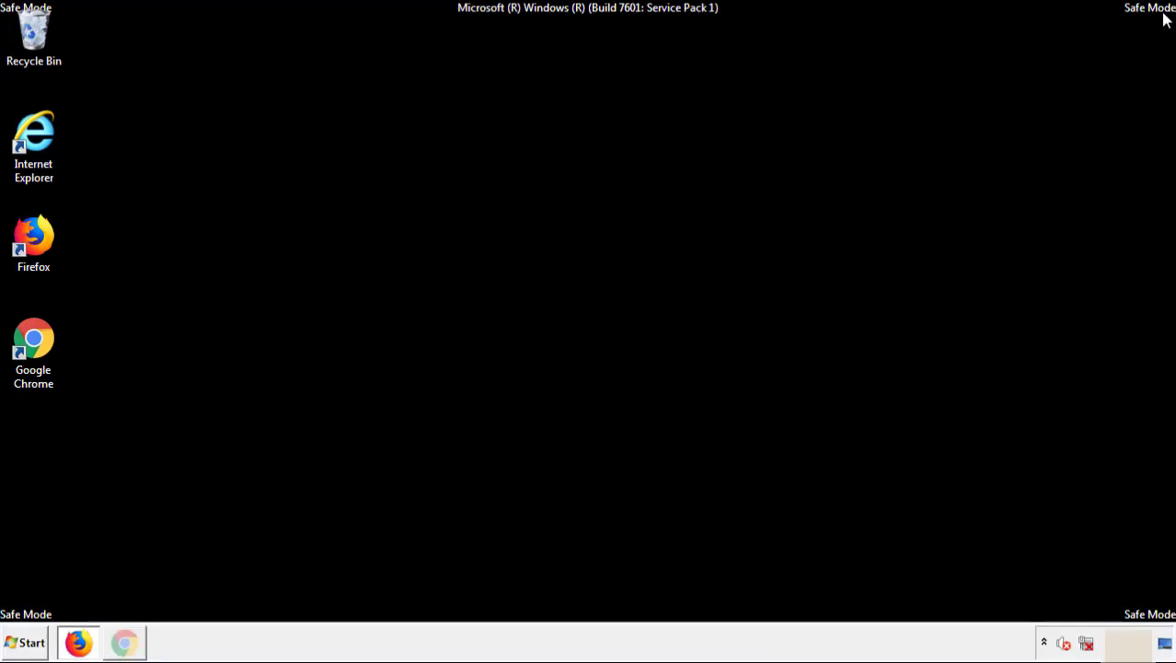
click(30, 644)
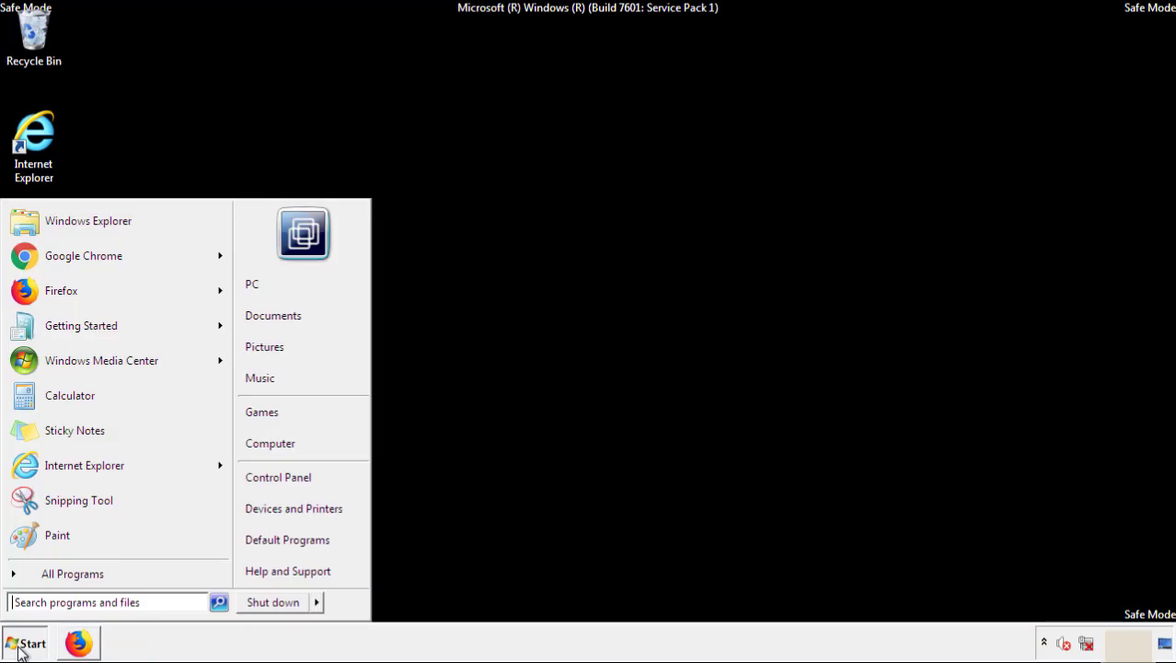
click(317, 603)
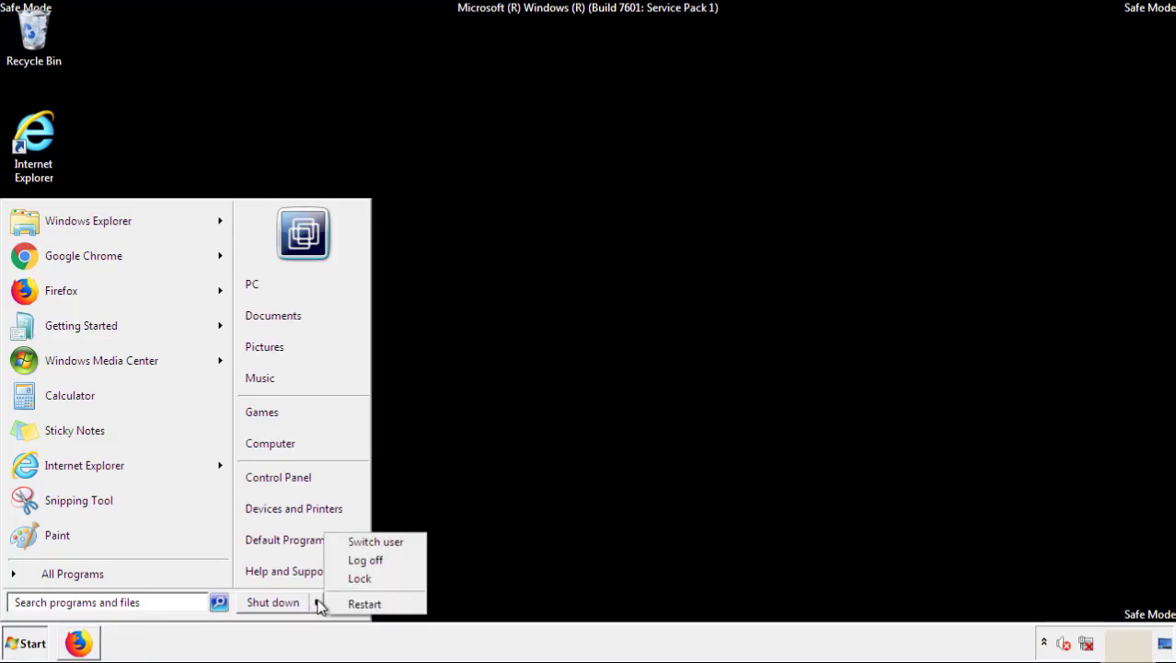
click(366, 603)
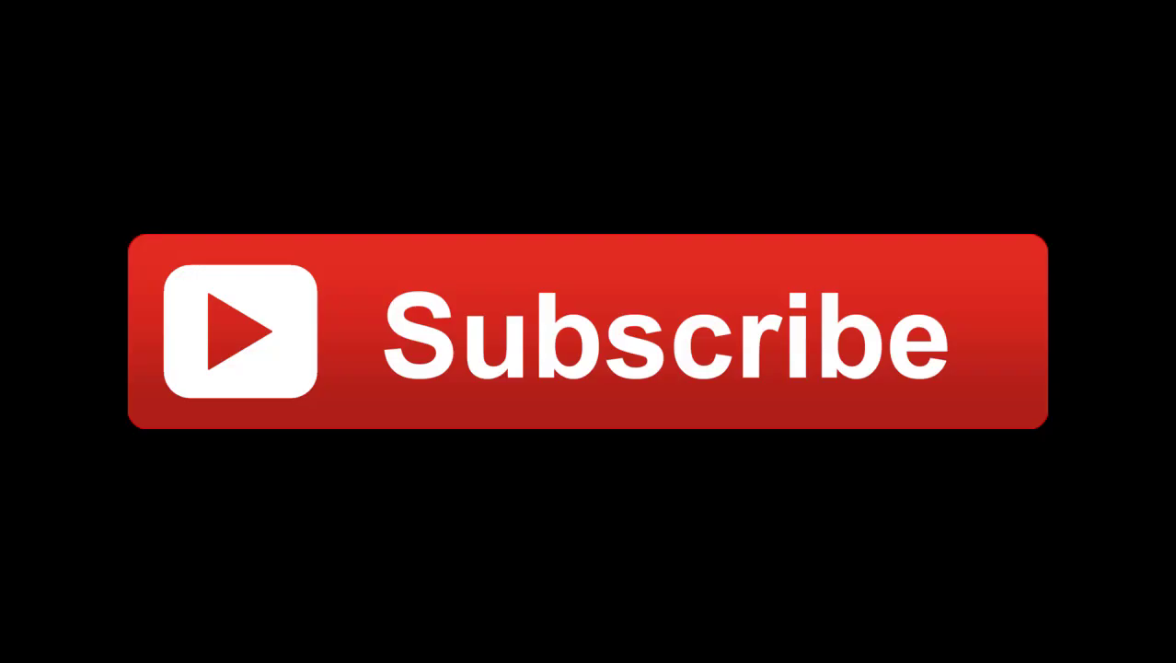